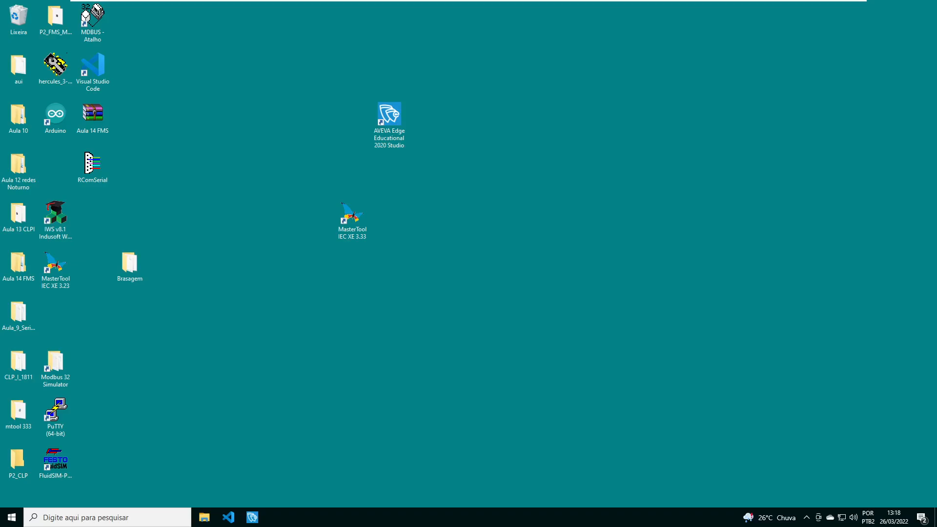
Launch AVEVA Edge Educational 2020 Studio, allowing it to make changes, and start a new project named ProjetoExemplo_0
{"action": "double_click", "coordinate": [382, 114]}
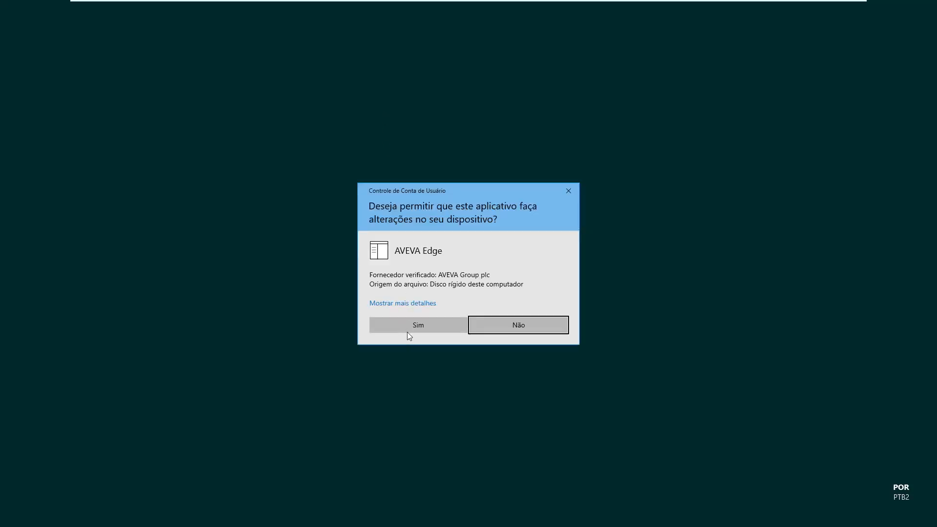
{"action": "left_click", "coordinate": [415, 321]}
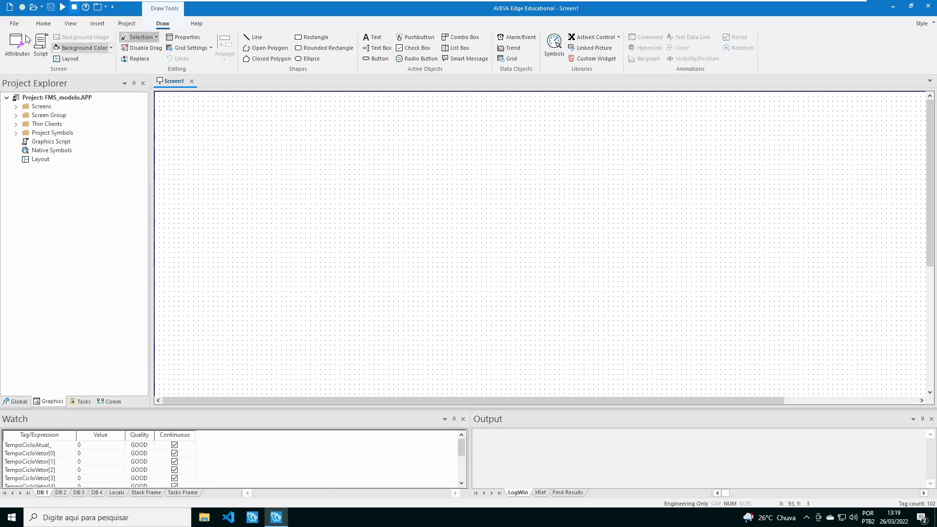
{"action": "left_click", "coordinate": [13, 25]}
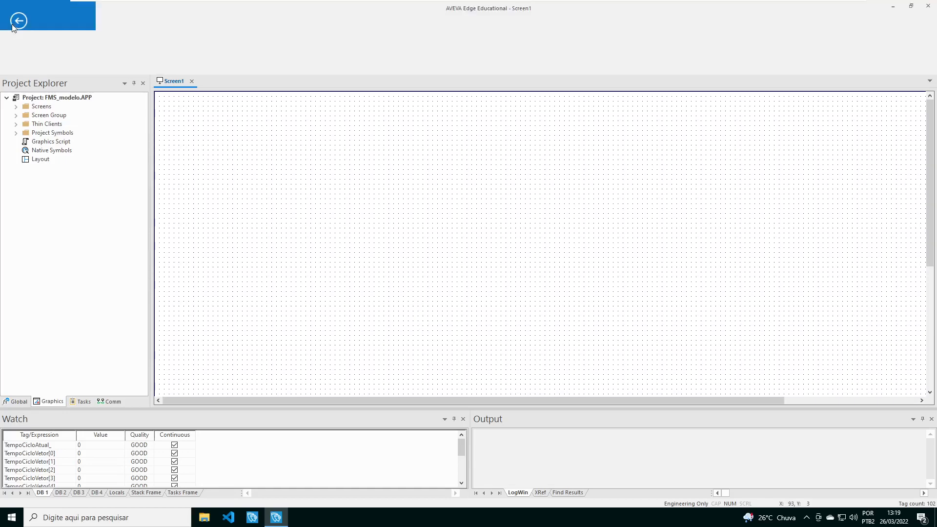
{"action": "left_click", "coordinate": [15, 41]}
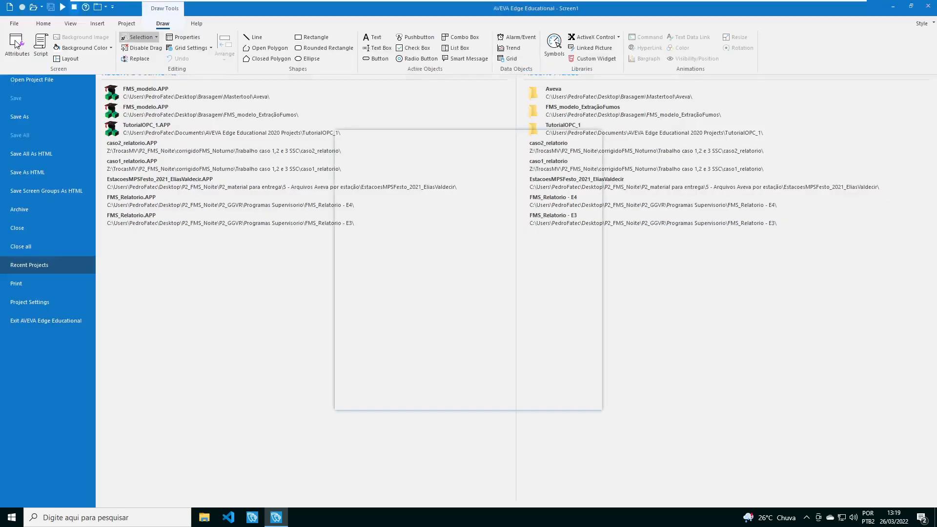
{"action": "type", "text": "Projet"}
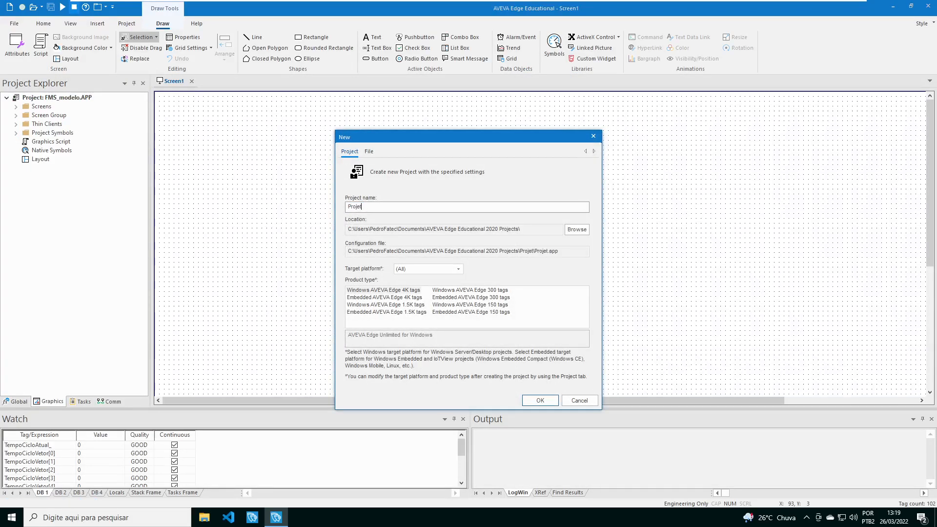
{"action": "type", "text": "oExemplo_0"}
{"action": "left_click_drag", "start_coordinate": [418, 138], "coordinate": [328, 105]}
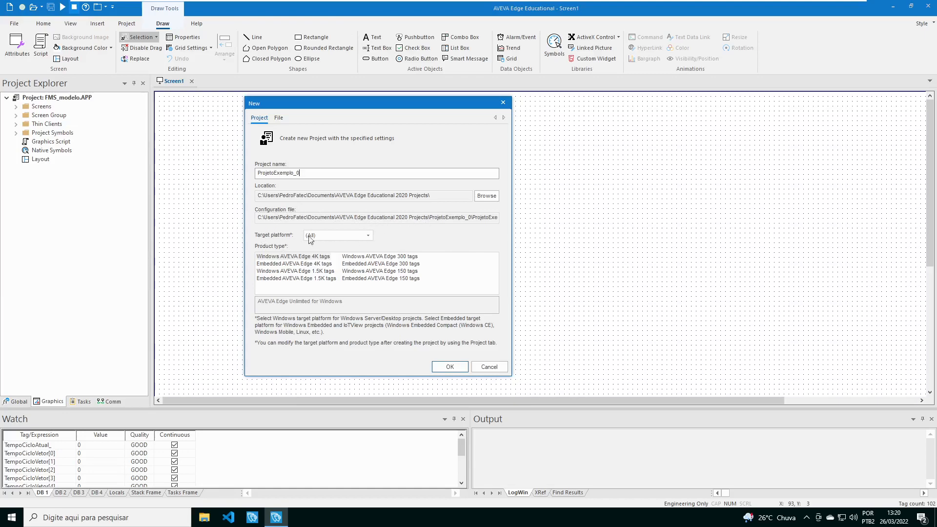
Compare the product types offered for the Embedded, Windows and (All) target platforms
{"action": "left_click", "coordinate": [368, 236]}
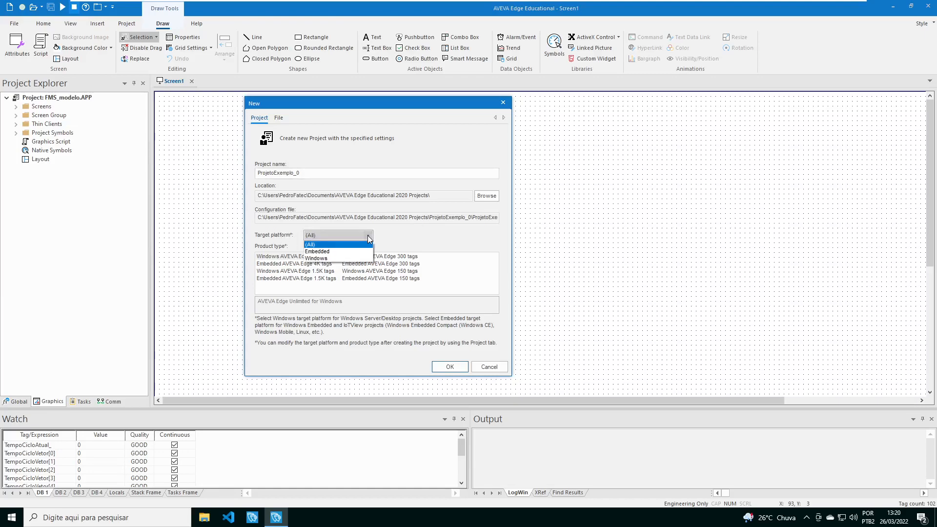
{"action": "left_click", "coordinate": [324, 252]}
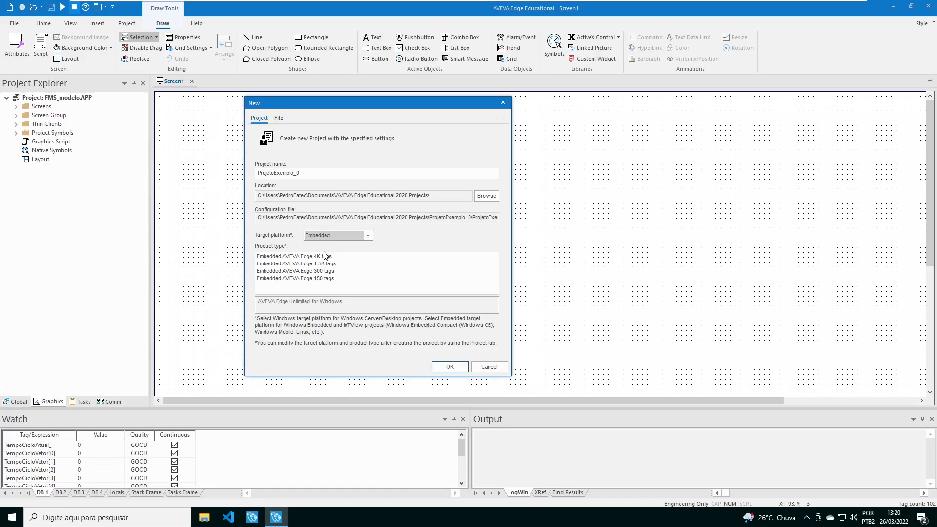
{"action": "left_click", "coordinate": [307, 259]}
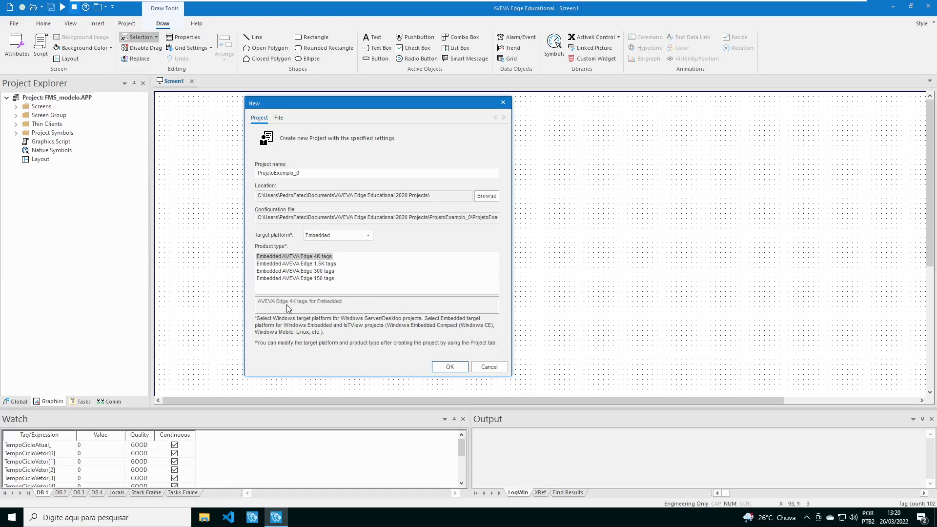
{"action": "left_click", "coordinate": [368, 236]}
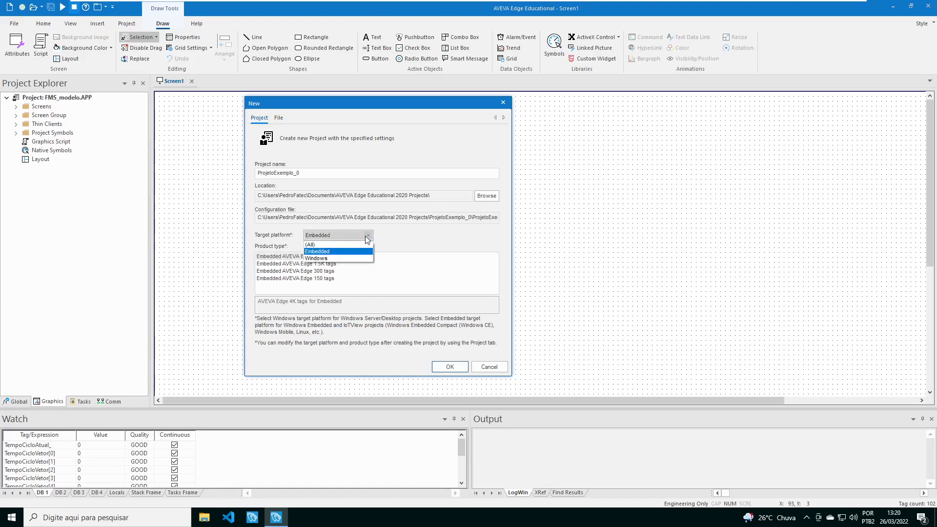
{"action": "left_click", "coordinate": [332, 259]}
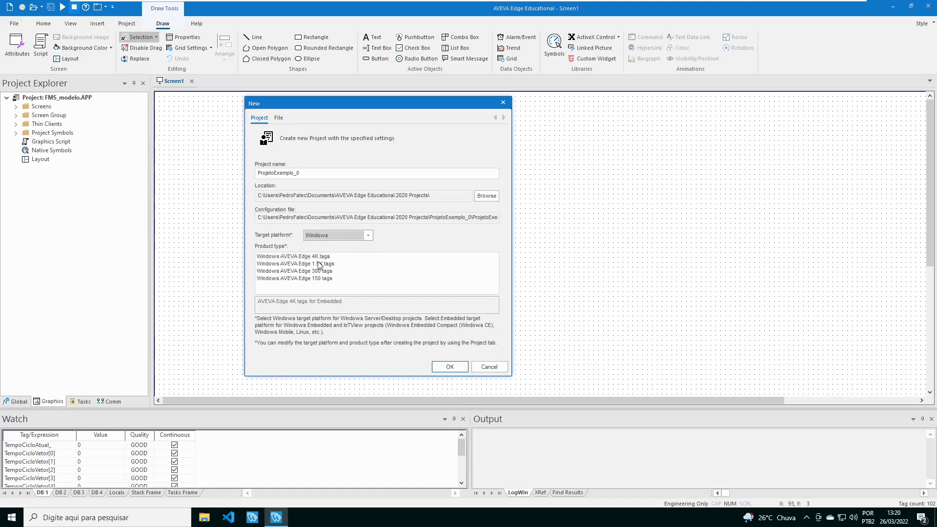
{"action": "left_click", "coordinate": [371, 238]}
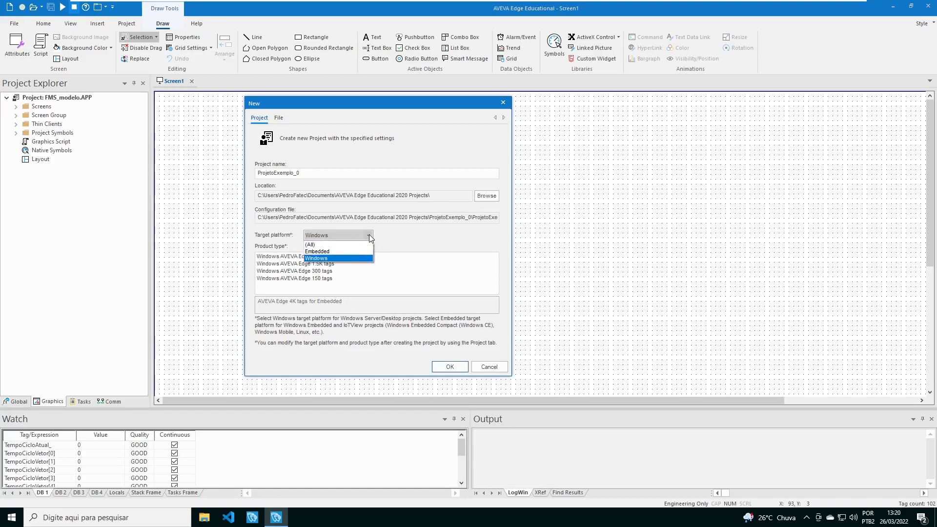
{"action": "left_click", "coordinate": [321, 243]}
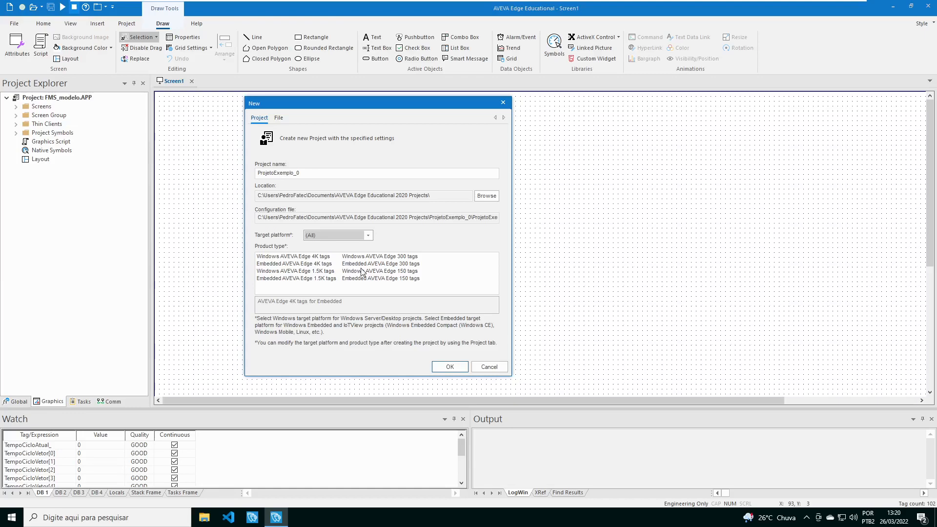
Create the project for the Embedded platform with product type Embedded AVEVA Edge 4K tags and a custom 1920 x 1080 display resolution
{"action": "left_click", "coordinate": [370, 235]}
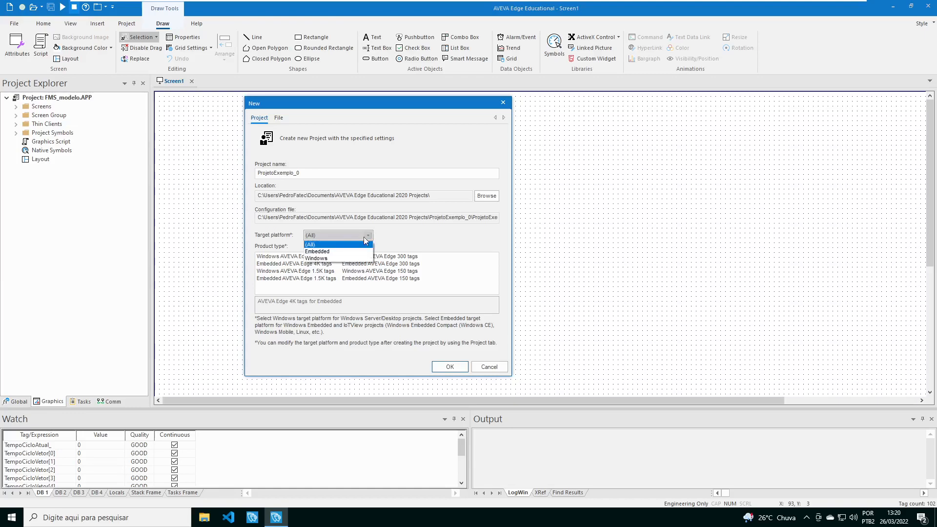
{"action": "left_click", "coordinate": [324, 252]}
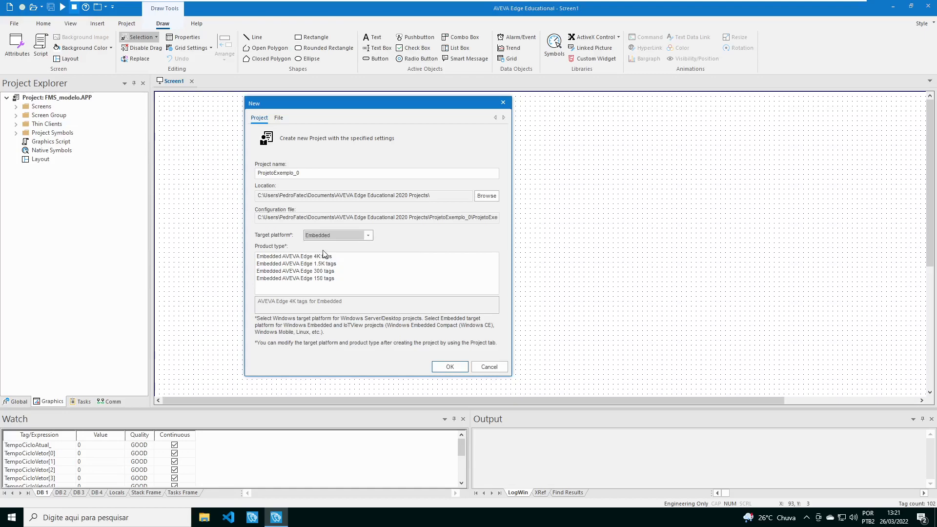
{"action": "left_click", "coordinate": [322, 257]}
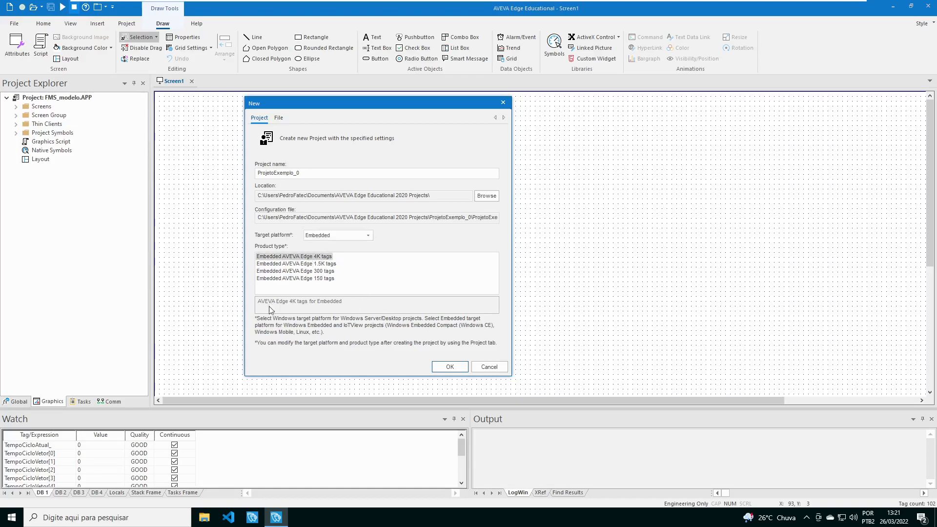
{"action": "left_click", "coordinate": [446, 368]}
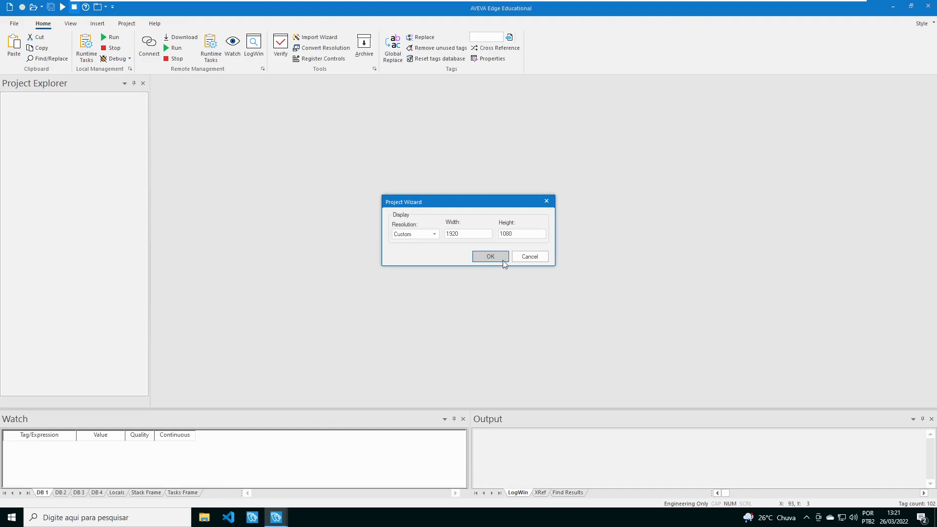
{"action": "left_click", "coordinate": [491, 257]}
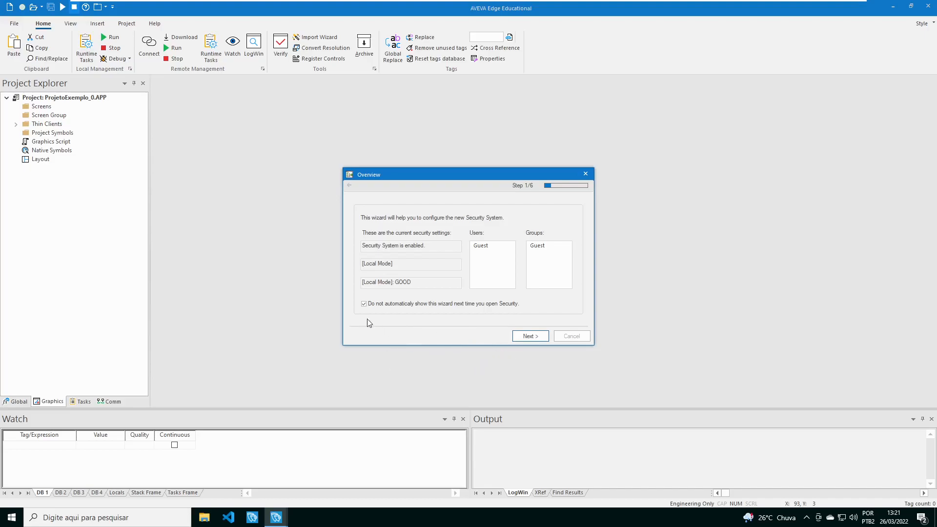
Toggle the security wizard's option for not showing automatically and disable the security system
{"action": "left_click", "coordinate": [362, 305]}
{"action": "left_click", "coordinate": [530, 337]}
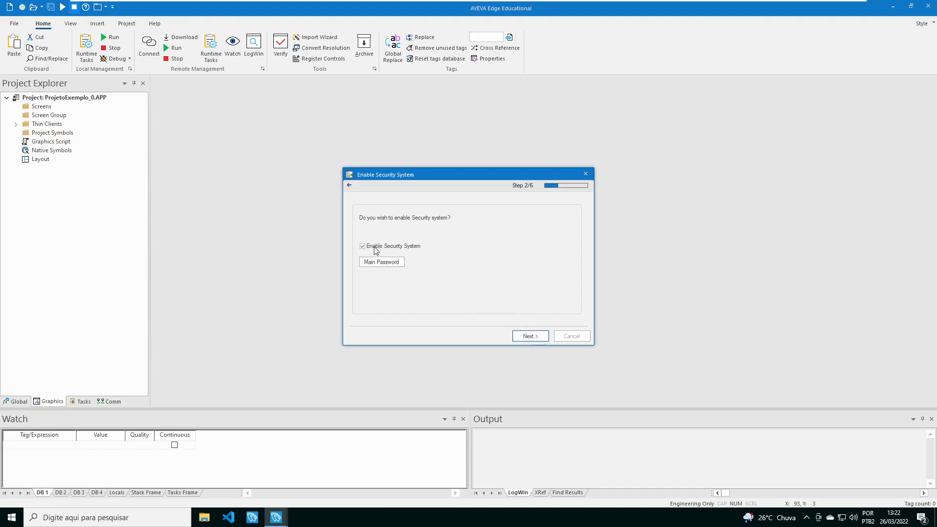
{"action": "left_click", "coordinate": [363, 248]}
{"action": "left_click", "coordinate": [535, 337]}
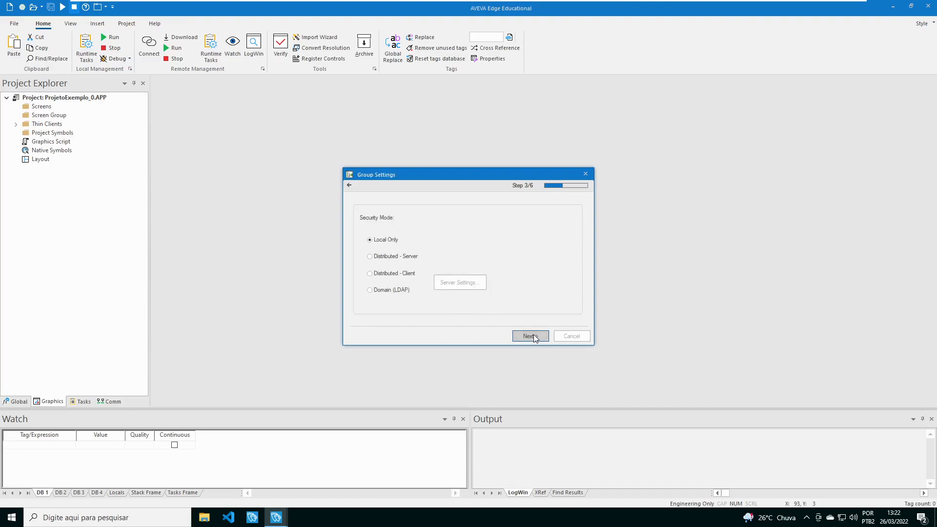
Complete the security wizard in Local Only mode without creating or configuring groups or users
{"action": "left_click", "coordinate": [524, 335]}
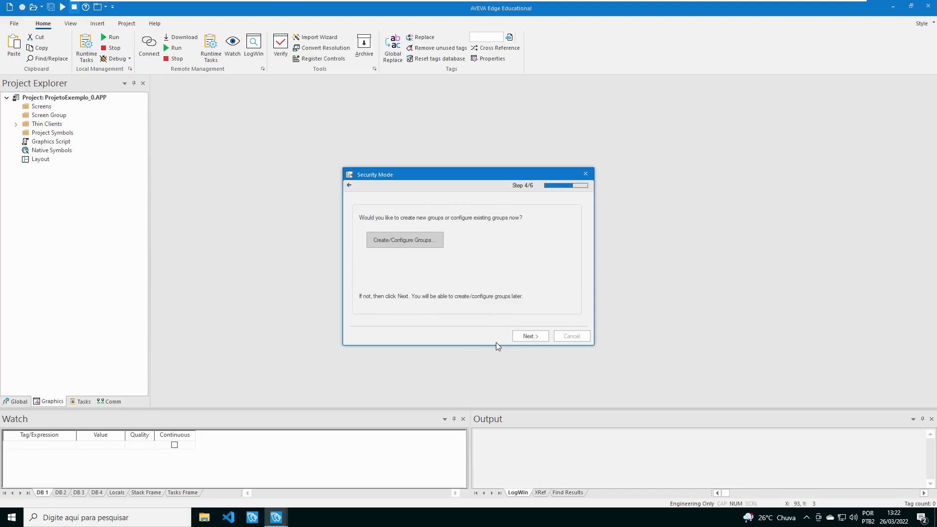
{"action": "left_click", "coordinate": [534, 337]}
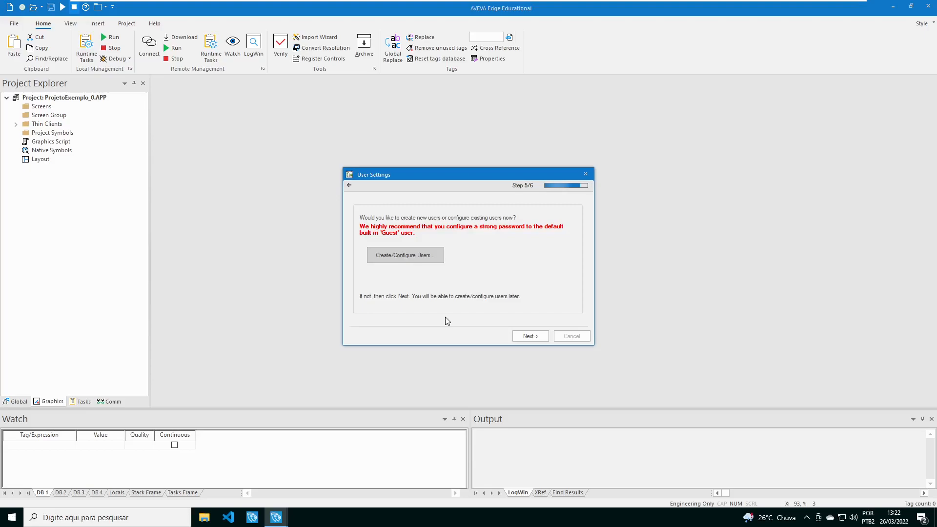
{"action": "left_click", "coordinate": [529, 336]}
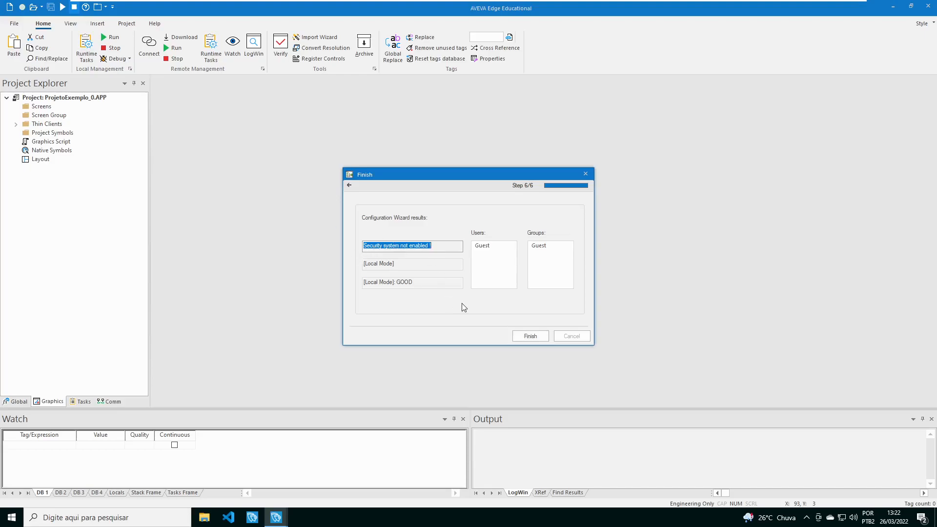
{"action": "left_click", "coordinate": [535, 335]}
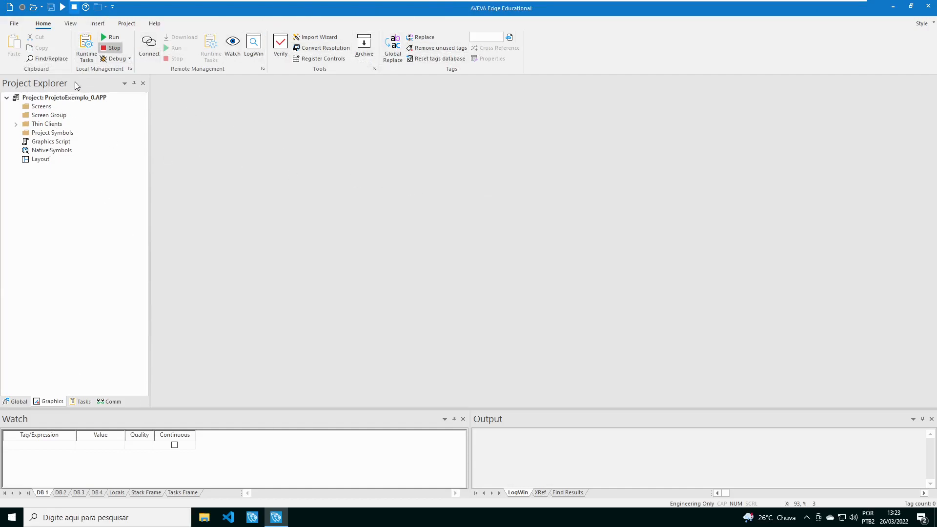
Examine the Global, Graphics, Tasks and Comm sections of the new project's tree
{"action": "left_click", "coordinate": [18, 401]}
{"action": "left_click", "coordinate": [50, 401]}
{"action": "left_click", "coordinate": [81, 402]}
{"action": "left_click", "coordinate": [110, 401]}
{"action": "left_click", "coordinate": [18, 404]}
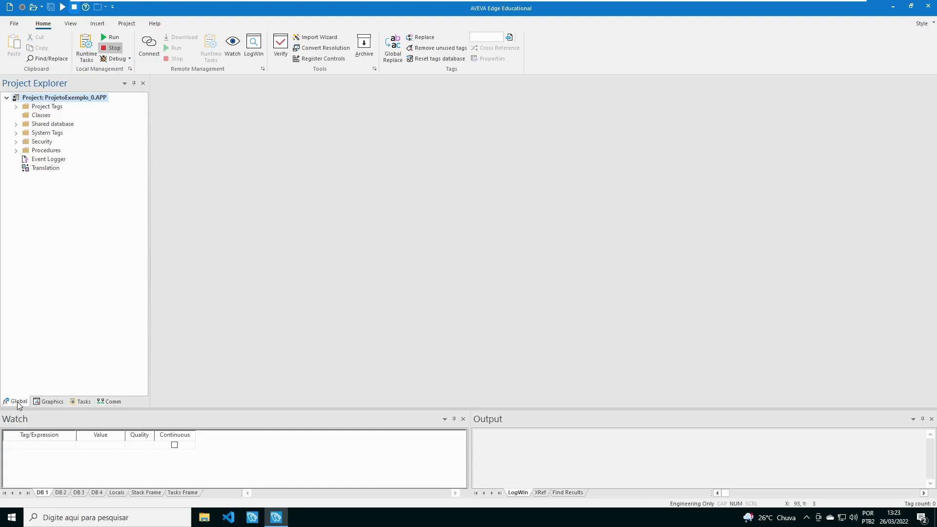
{"action": "left_click", "coordinate": [50, 402]}
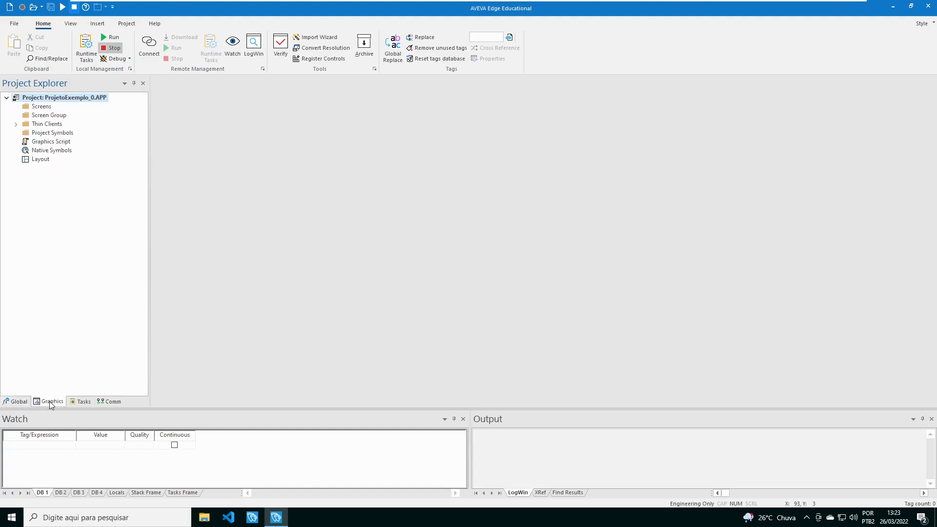
{"action": "left_click", "coordinate": [83, 401]}
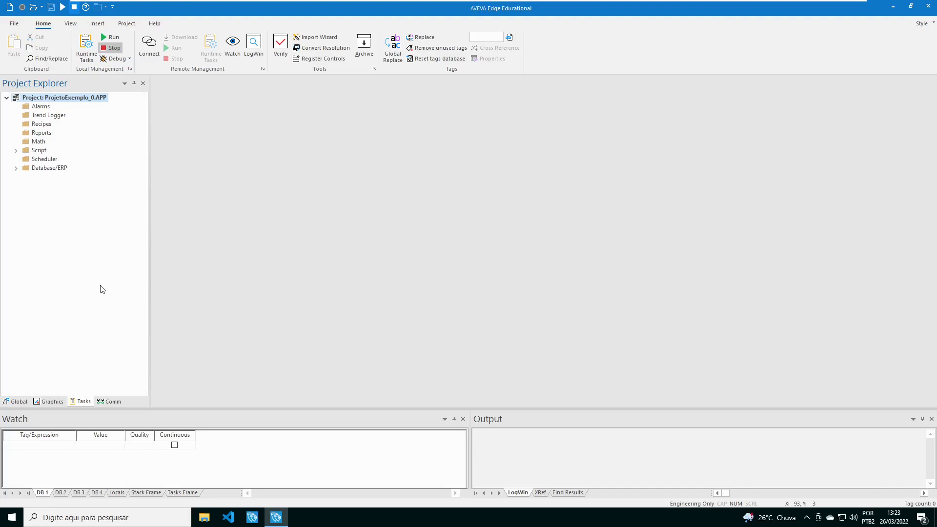
{"action": "left_click", "coordinate": [110, 401]}
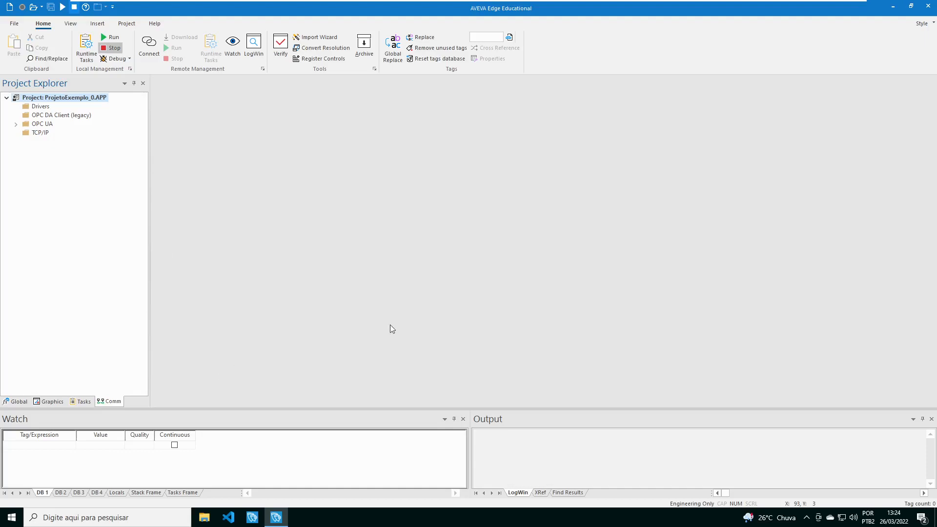
Look through the Watch window's sheets, from DB 1 to DB 4 and Locals, and return to DB 1
{"action": "left_click", "coordinate": [308, 417]}
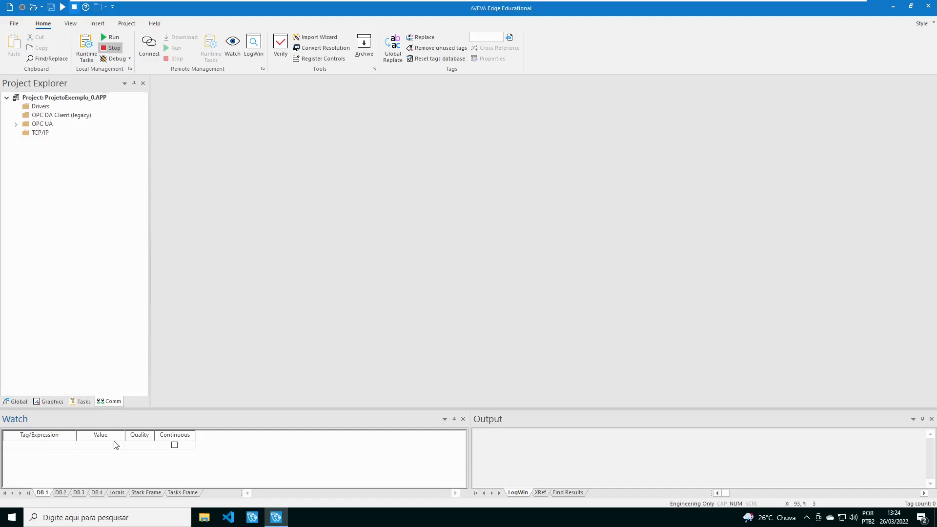
{"action": "left_click", "coordinate": [62, 494]}
{"action": "left_click", "coordinate": [78, 494]}
{"action": "left_click", "coordinate": [95, 493]}
{"action": "left_click", "coordinate": [116, 493]}
{"action": "left_click", "coordinate": [95, 494]}
{"action": "left_click", "coordinate": [79, 495]}
{"action": "left_click", "coordinate": [60, 494]}
{"action": "left_click", "coordinate": [44, 494]}
{"action": "left_click", "coordinate": [63, 494]}
{"action": "left_click", "coordinate": [99, 491]}
{"action": "left_click", "coordinate": [43, 494]}
{"action": "left_click", "coordinate": [61, 494]}
{"action": "left_click", "coordinate": [42, 494]}
{"action": "left_click", "coordinate": [61, 494]}
{"action": "left_click", "coordinate": [42, 493]}
Insert a new 1920 x 1080 screen in the project's Screens folder with the description Tela1
{"action": "left_click", "coordinate": [52, 402]}
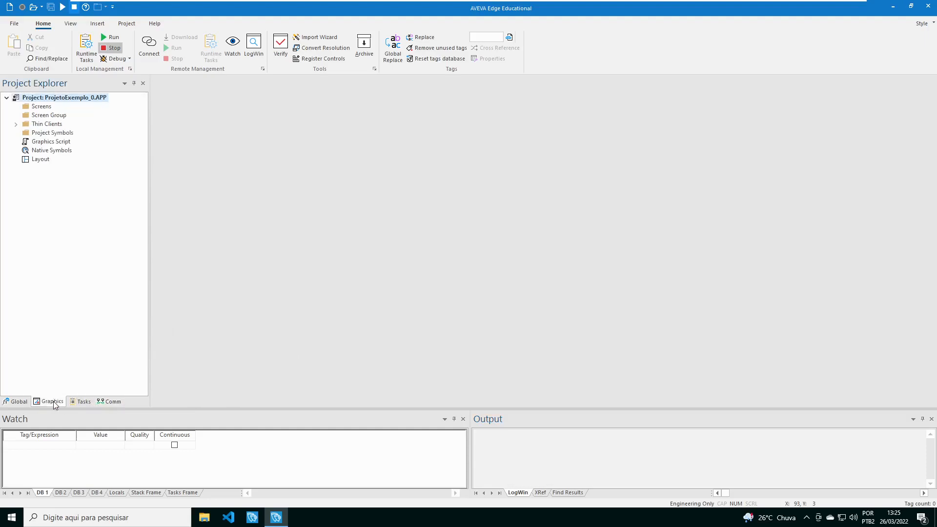
{"action": "left_click", "coordinate": [40, 109]}
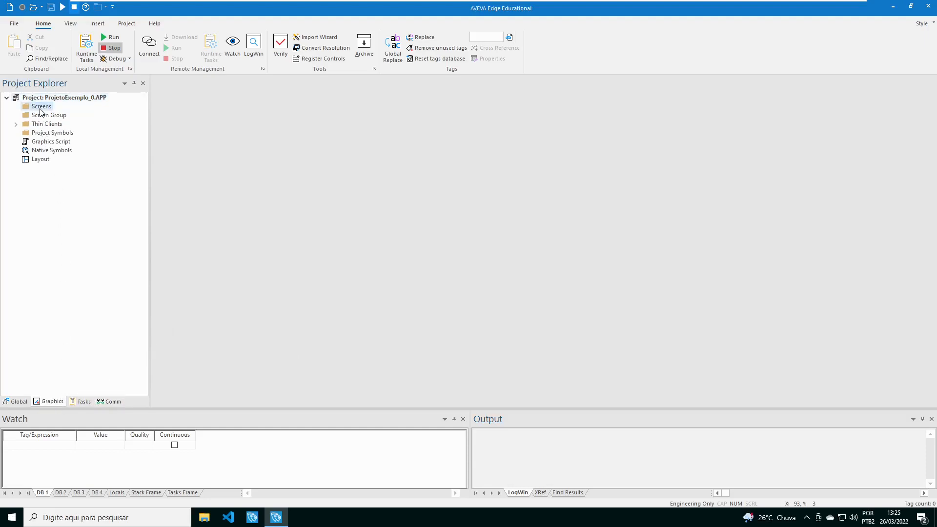
{"action": "right_click", "coordinate": [43, 109]}
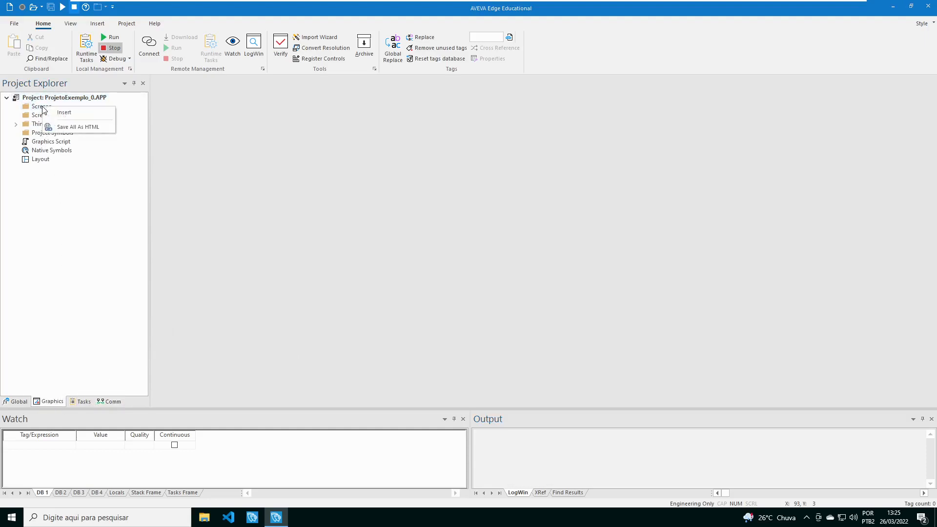
{"action": "left_click", "coordinate": [64, 113]}
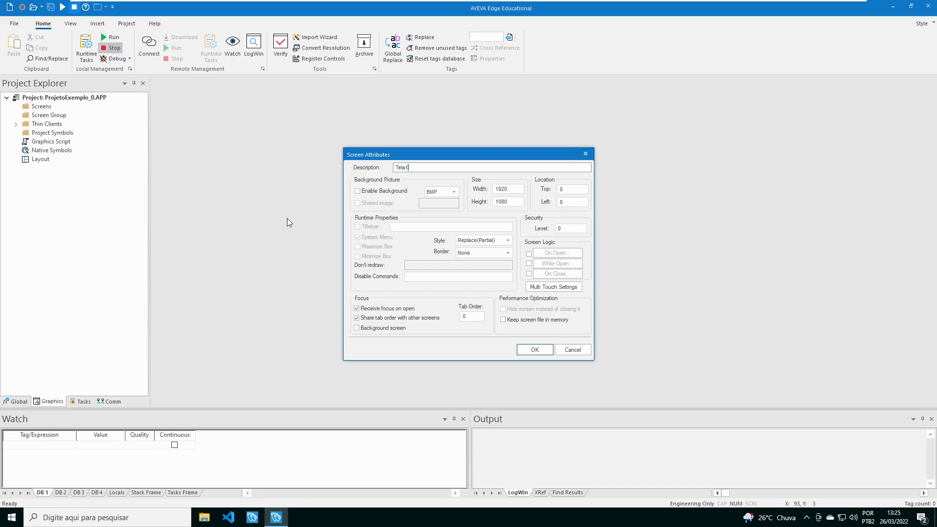
{"action": "left_click", "coordinate": [537, 350]}
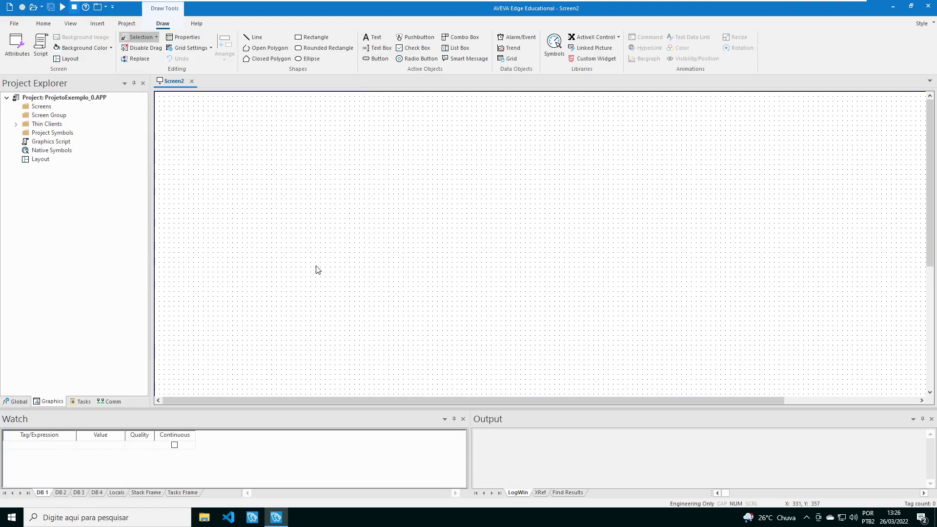
Add the text Tela 1 near the top of the screen, enlarged to about 181 x 75 and placed at about X 750, Y 20
{"action": "left_click", "coordinate": [375, 37]}
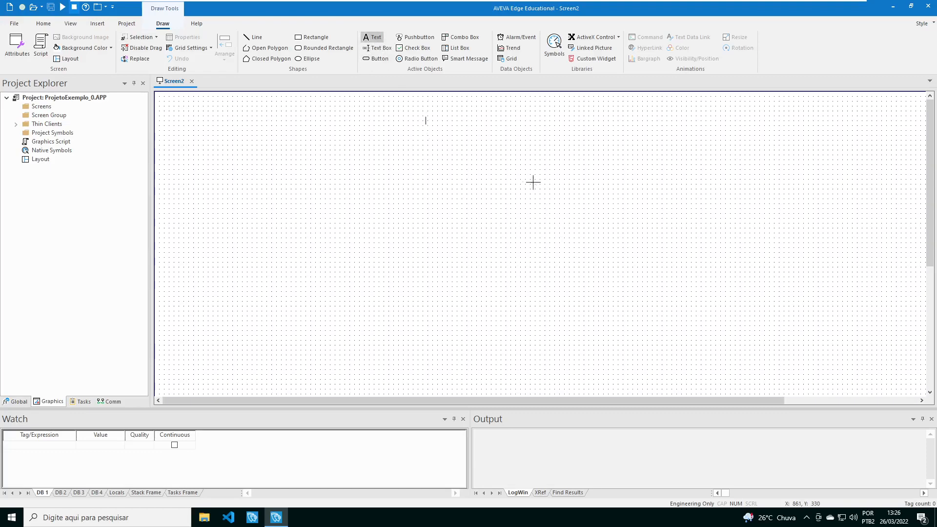
{"action": "type", "text": "Tela 1"}
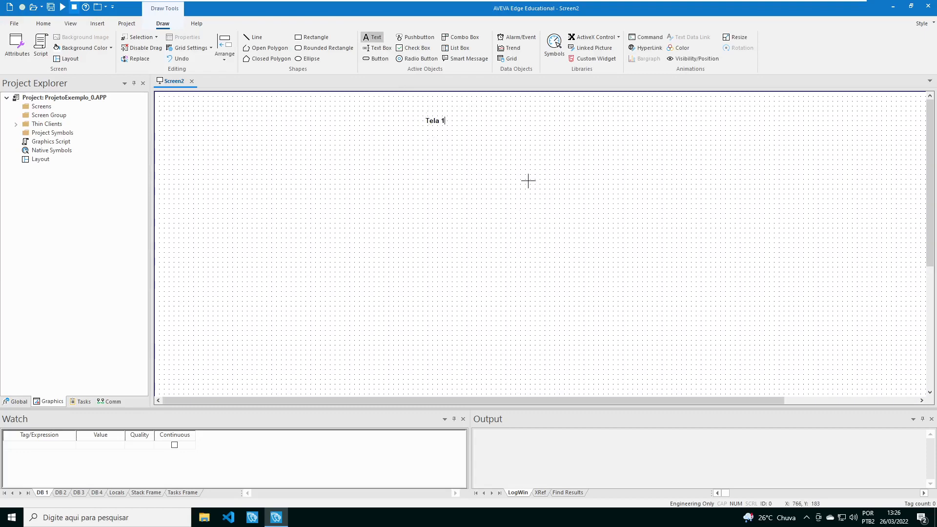
{"action": "key", "text": "Escape"}
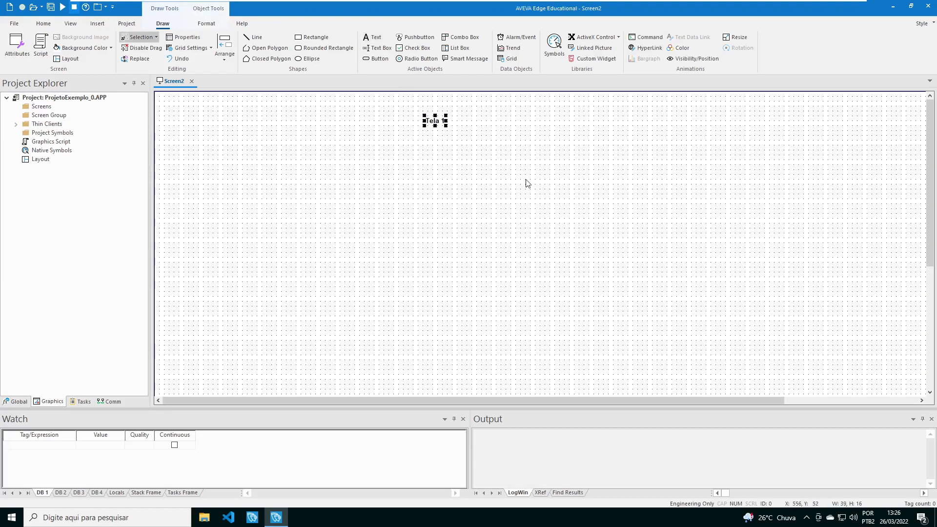
{"action": "left_click_drag", "start_coordinate": [446, 124], "coordinate": [580, 130]}
{"action": "left_click", "coordinate": [521, 159]}
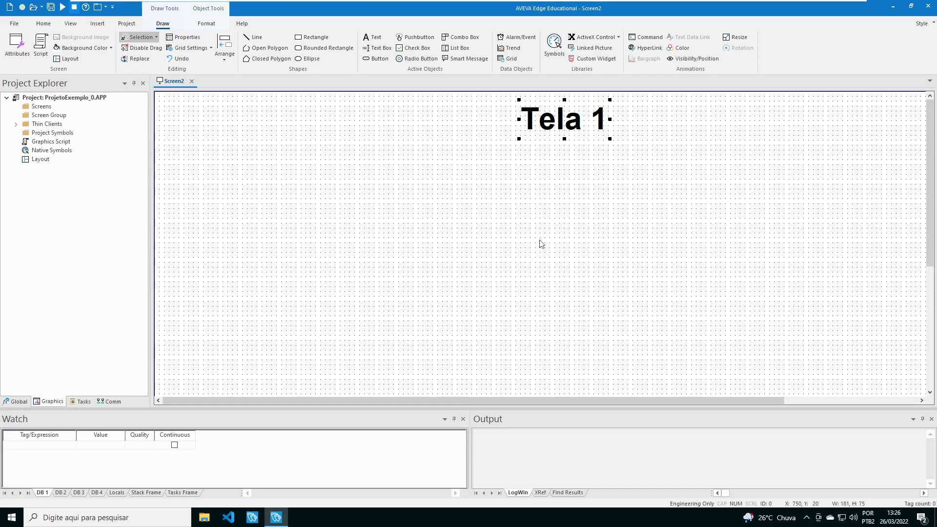
Narrow the Project Explorer pane and set the screen editor's zoom to 75%
{"action": "left_click_drag", "start_coordinate": [149, 203], "coordinate": [90, 209]}
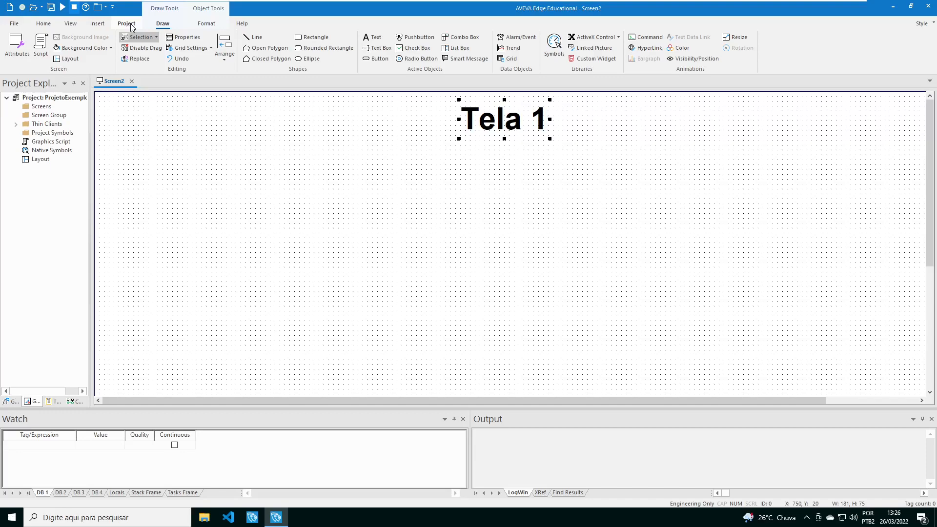
{"action": "left_click", "coordinate": [71, 23]}
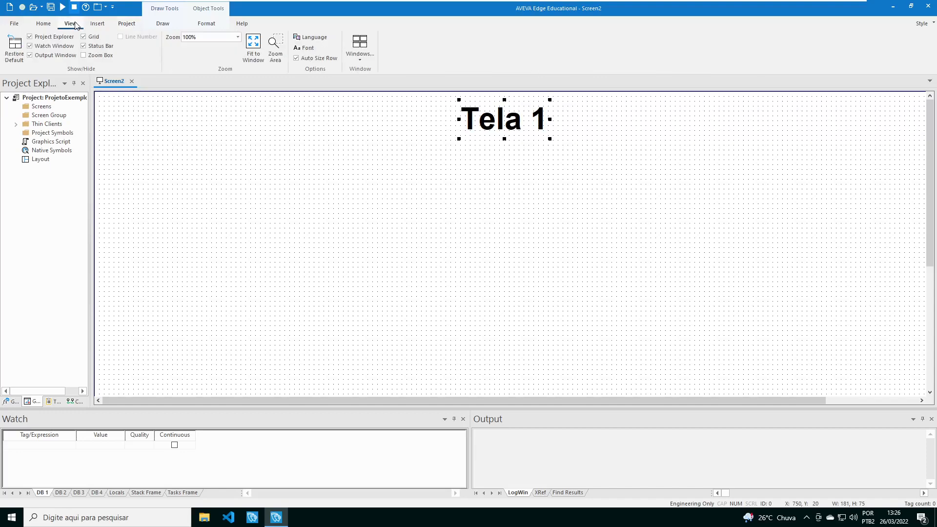
{"action": "left_click", "coordinate": [238, 37]}
{"action": "left_click", "coordinate": [190, 58]}
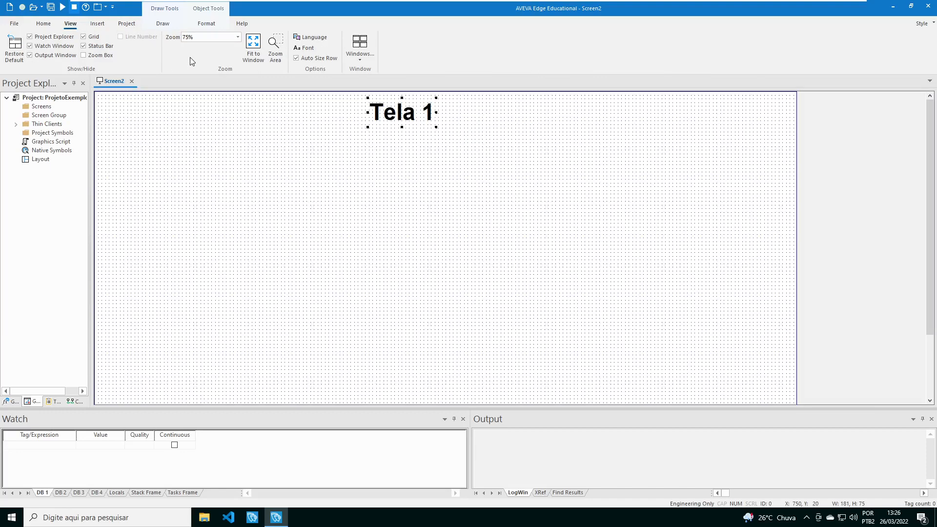
Try the Tela 1 text along the screen's top edge at X 830, Y 0, then X 0, Y 0, then X 1740, Y 0
{"action": "mouse_move", "coordinate": [406, 119]}
{"action": "left_mouse_down"}
{"action": "mouse_move", "coordinate": [724, 120]}
{"action": "mouse_move", "coordinate": [477, 125]}
{"action": "mouse_move", "coordinate": [136, 110]}
{"action": "mouse_move", "coordinate": [752, 115]}
{"action": "mouse_move", "coordinate": [411, 122]}
{"action": "mouse_move", "coordinate": [409, 102]}
{"action": "mouse_move", "coordinate": [420, 107]}
{"action": "left_mouse_up"}
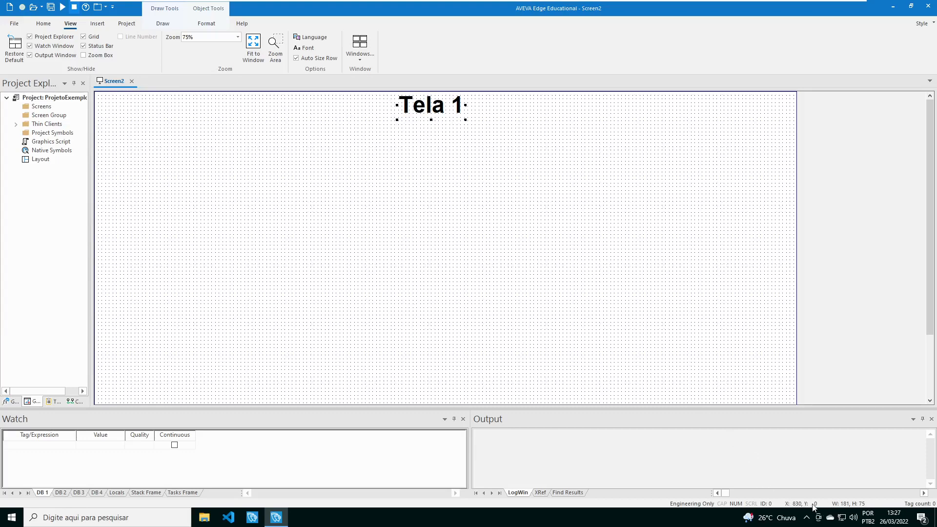
{"action": "left_click_drag", "start_coordinate": [440, 114], "coordinate": [81, 77]}
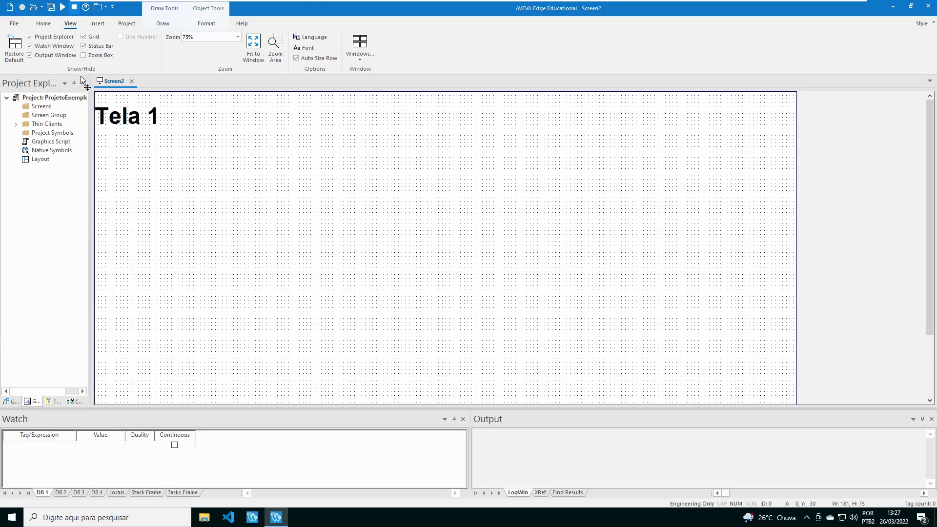
{"action": "left_click_drag", "start_coordinate": [114, 124], "coordinate": [99, 85]}
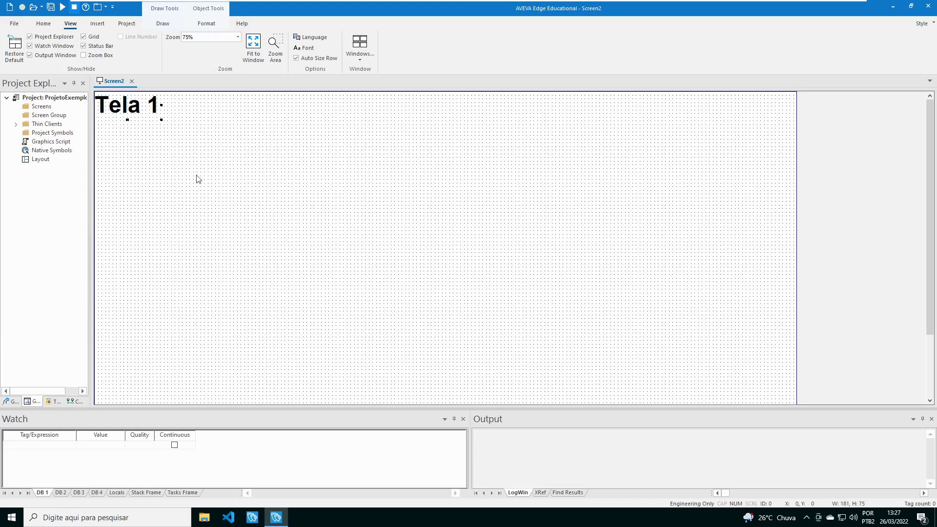
{"action": "left_click_drag", "start_coordinate": [120, 98], "coordinate": [807, 58]}
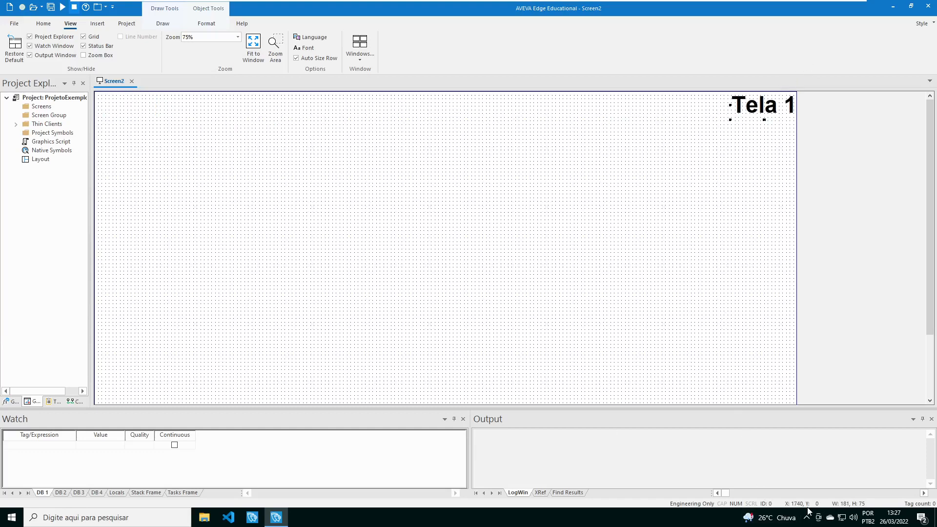
Place the Tela 1 text against the screen's top edge, near its horizontal middle, and deselect it
{"action": "left_click_drag", "start_coordinate": [758, 103], "coordinate": [409, 103]}
{"action": "left_click", "coordinate": [458, 199]}
{"action": "left_click", "coordinate": [428, 226]}
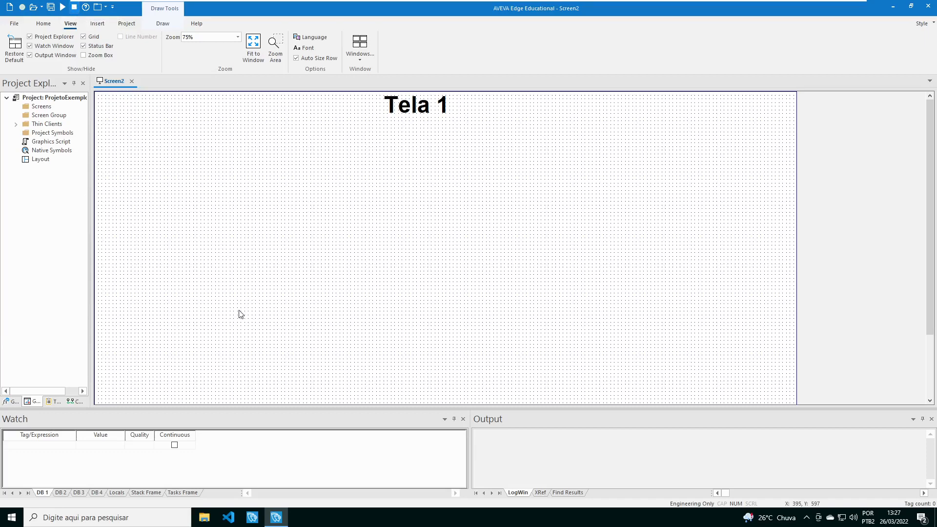
Save the screen as Tela1 in the project's Screen folder and close AVEVA Edge
{"action": "left_click", "coordinate": [51, 8]}
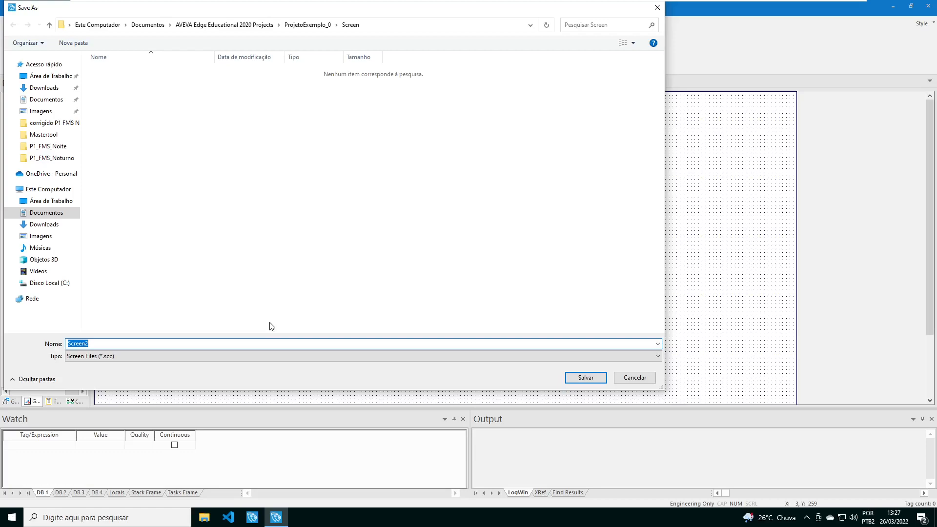
{"action": "type", "text": "Tela1"}
{"action": "left_click", "coordinate": [591, 378]}
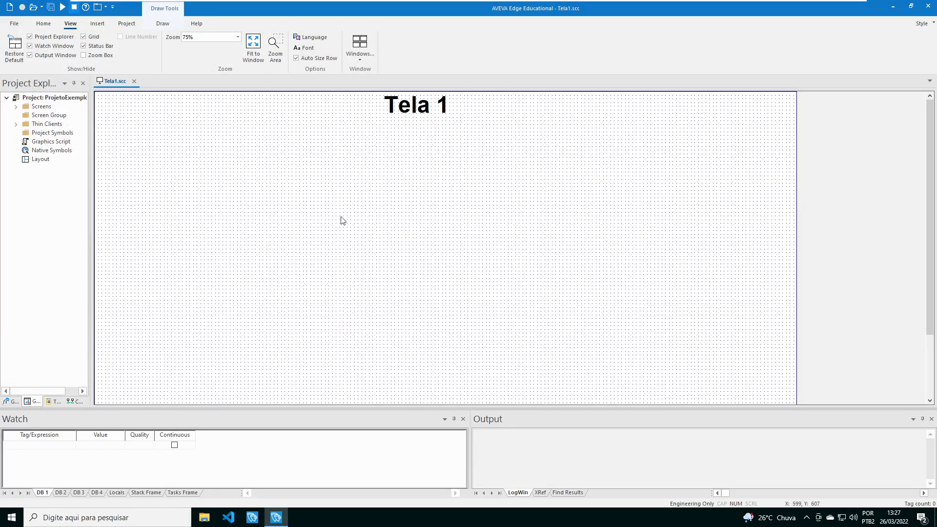
{"action": "left_click", "coordinate": [929, 7]}
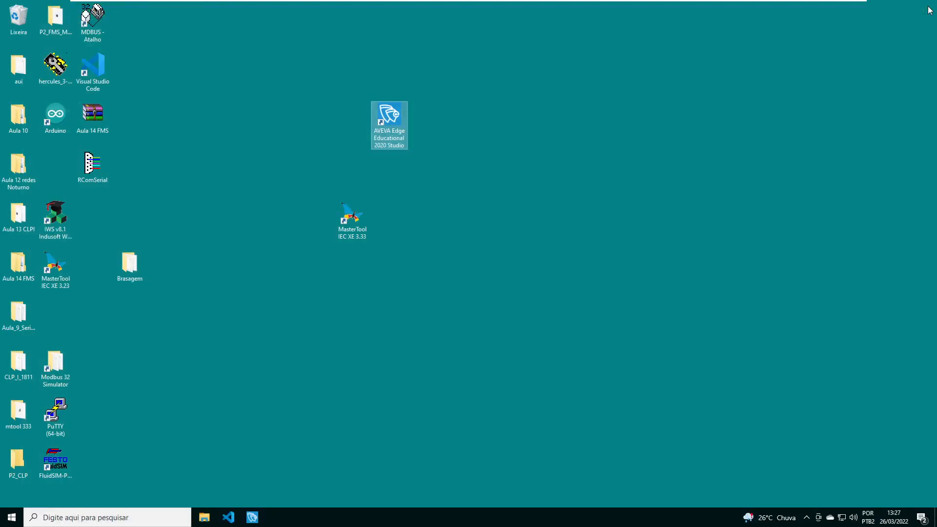
{"action": "left_click", "coordinate": [213, 320]}
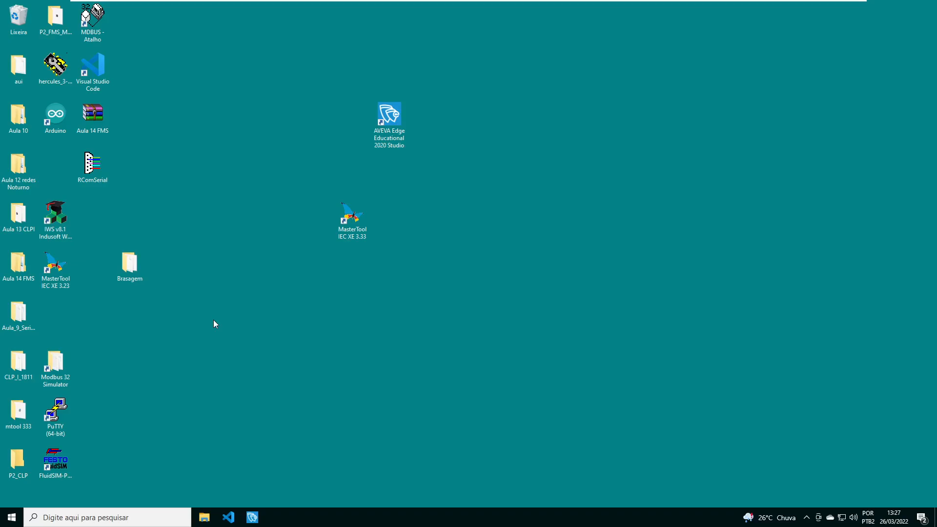
Locate the ProjetoExemplo_0 folder under Documentos, AVEVA Edge Educational 2020 Projects in File Explorer, sorting by modification date, and close the window
{"action": "left_click", "coordinate": [204, 518]}
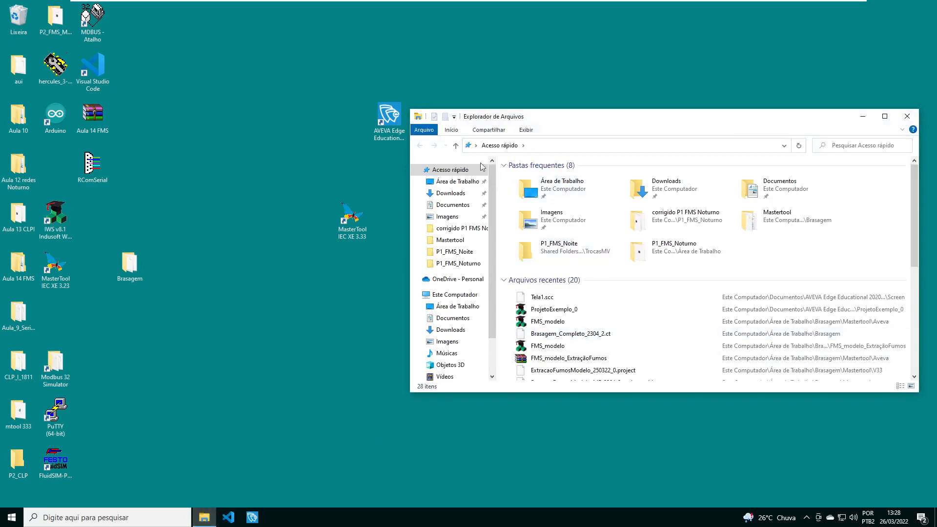
{"action": "left_click", "coordinate": [458, 207]}
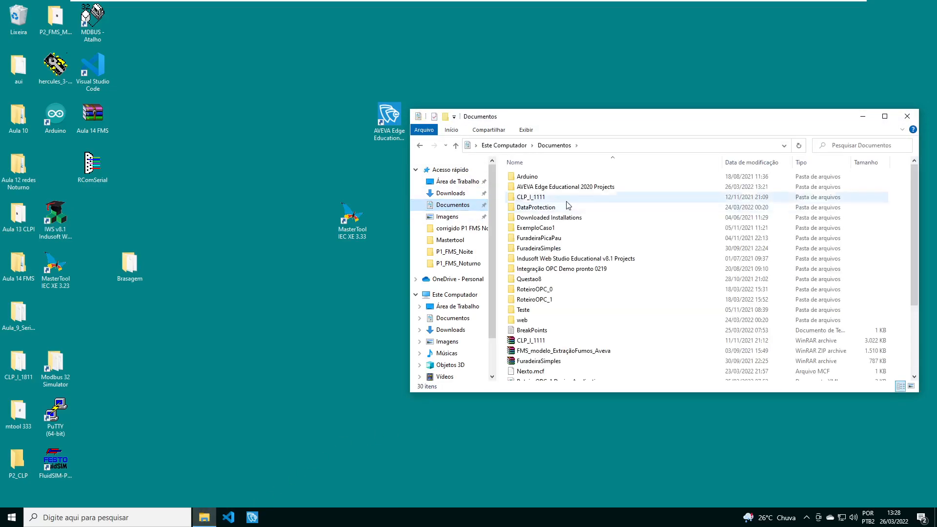
{"action": "double_click", "coordinate": [577, 191]}
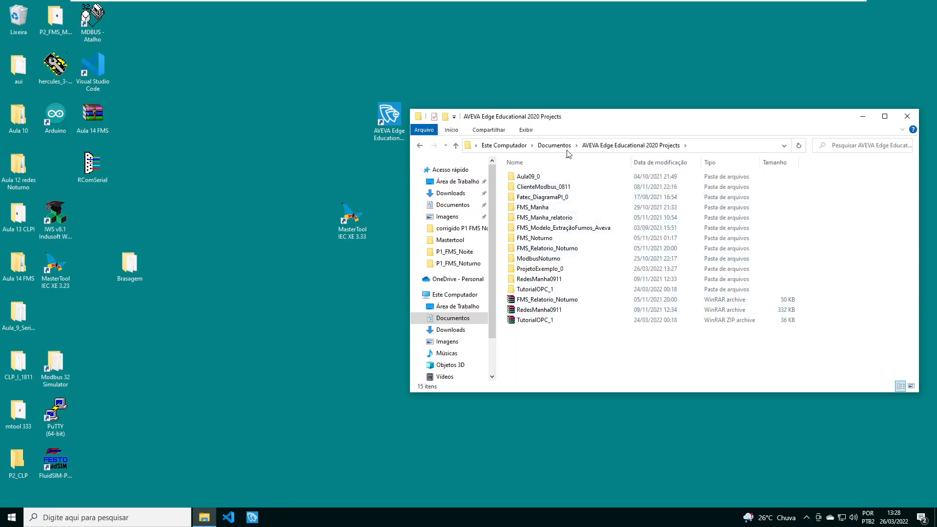
{"action": "left_click", "coordinate": [661, 162]}
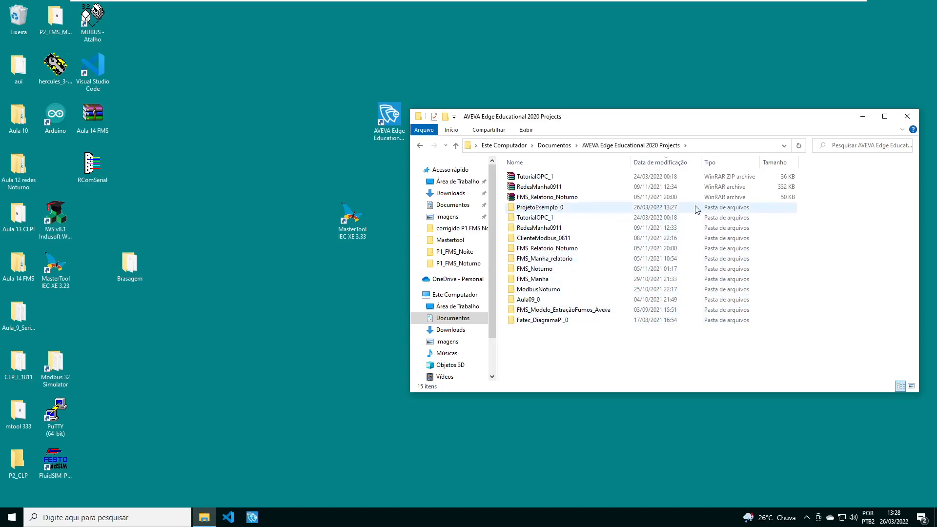
{"action": "left_click", "coordinate": [549, 208]}
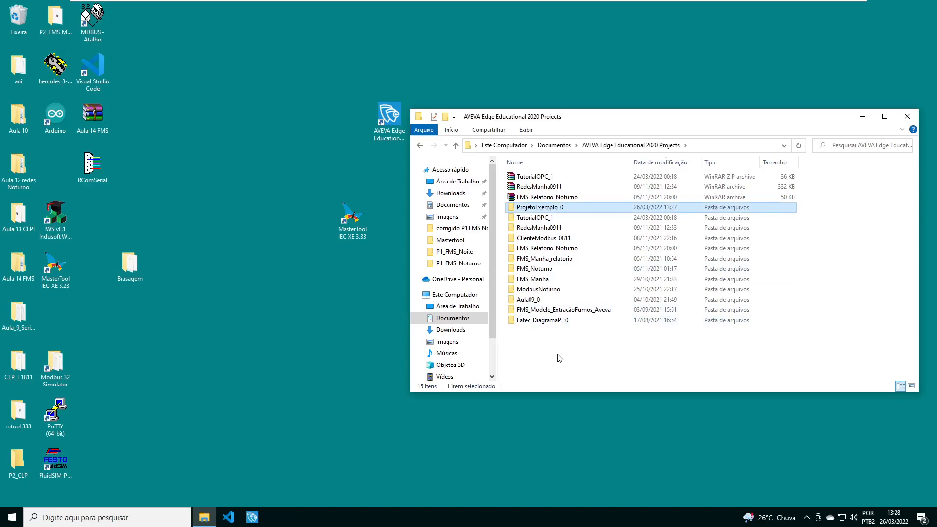
{"action": "left_click", "coordinate": [905, 119]}
Start AVEVA Edge Educational 2020 Studio again and allow it to make changes to the device
{"action": "left_click", "coordinate": [401, 123]}
{"action": "double_click", "coordinate": [402, 124]}
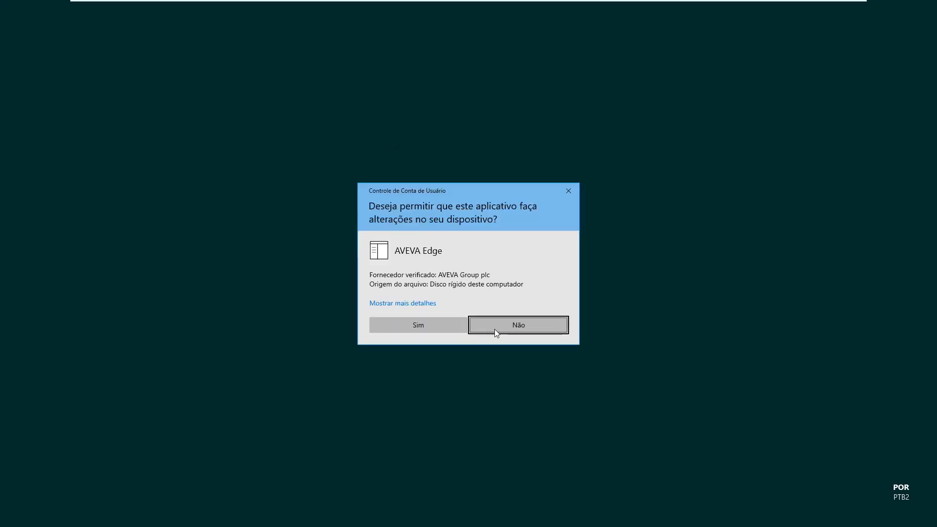
{"action": "left_click", "coordinate": [424, 322]}
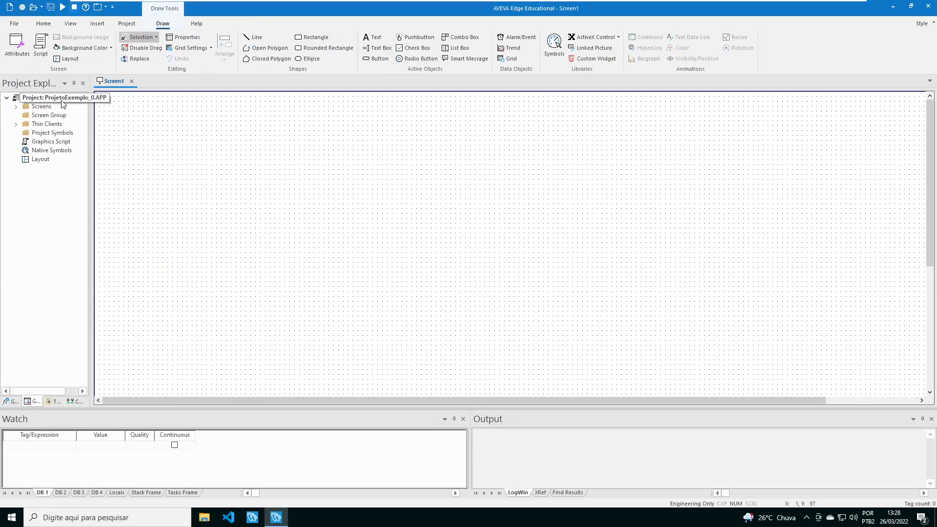
Minimise AVEVA Edge and open the Screen subfolder of ProjetoExemplo_0 in File Explorer to view the saved screen files
{"action": "left_click", "coordinate": [893, 7]}
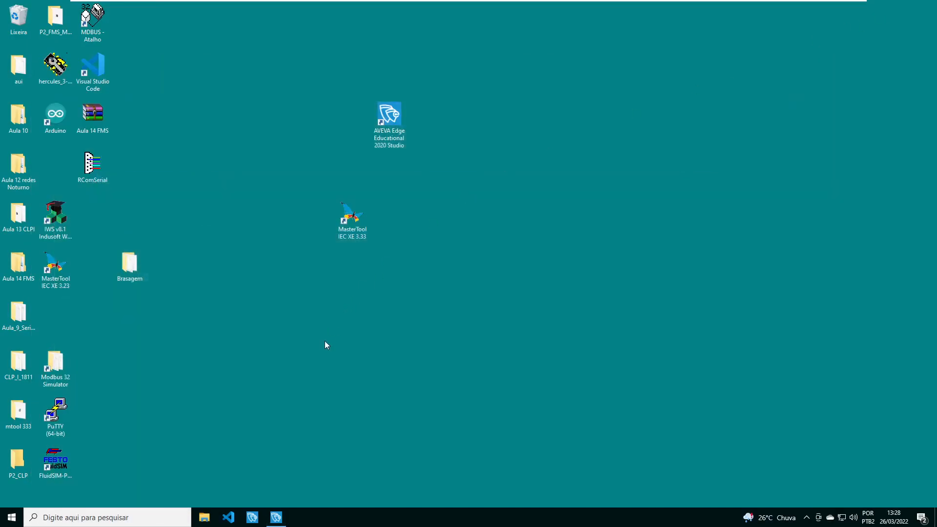
{"action": "key", "text": "super+e"}
{"action": "left_click", "coordinate": [476, 204]}
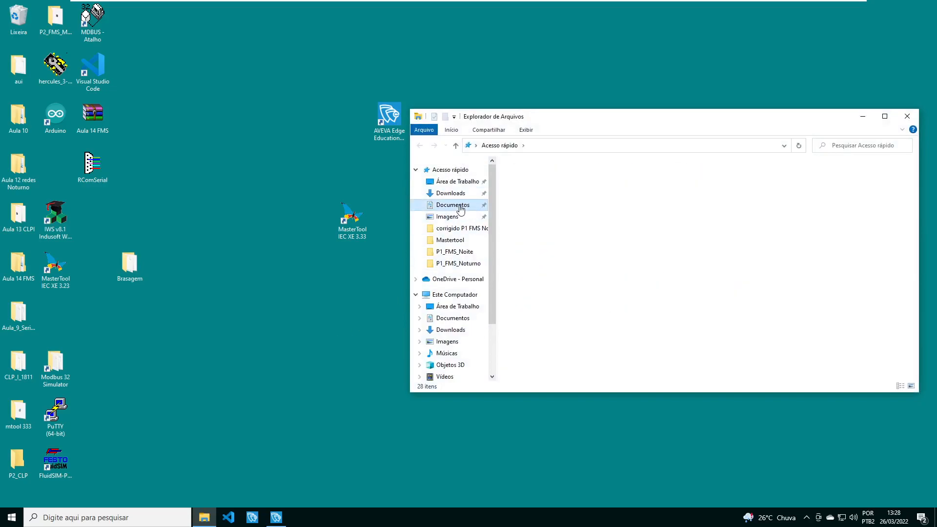
{"action": "double_click", "coordinate": [584, 189]}
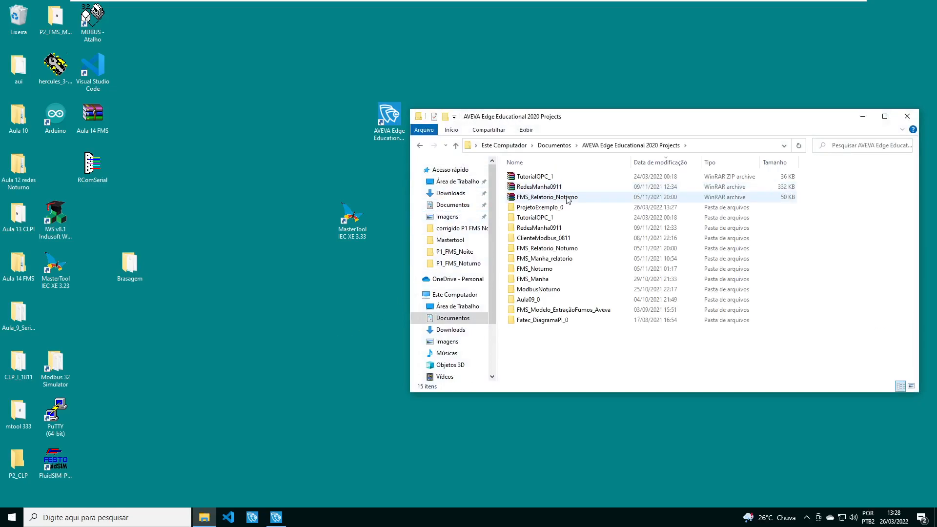
{"action": "double_click", "coordinate": [542, 208]}
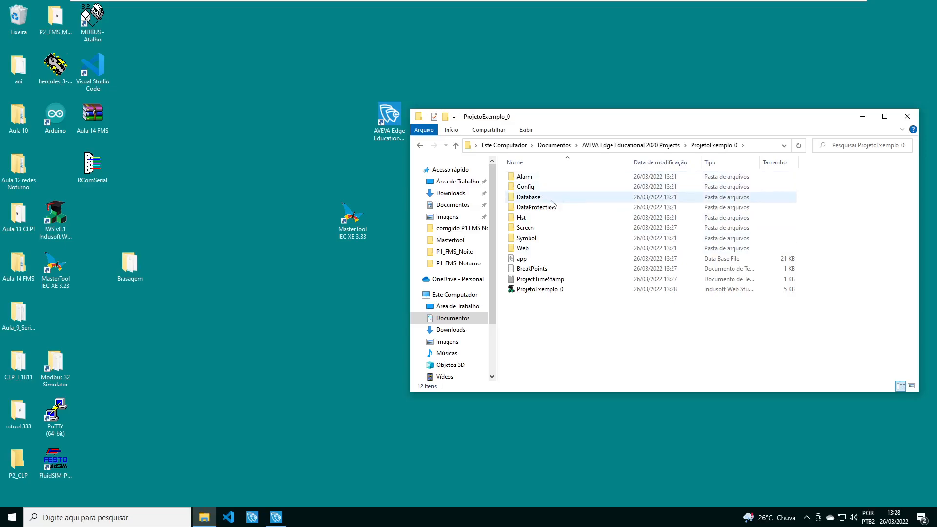
{"action": "double_click", "coordinate": [537, 232]}
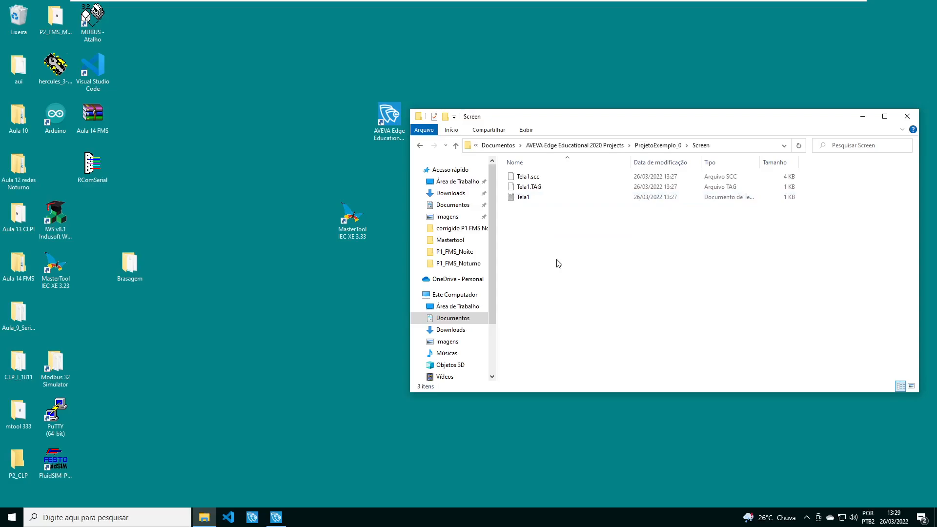
Read the Tela1 text document in Notepad, close it, and inspect the Tela1.TAG and Tela1.scc file entries
{"action": "left_click", "coordinate": [525, 199]}
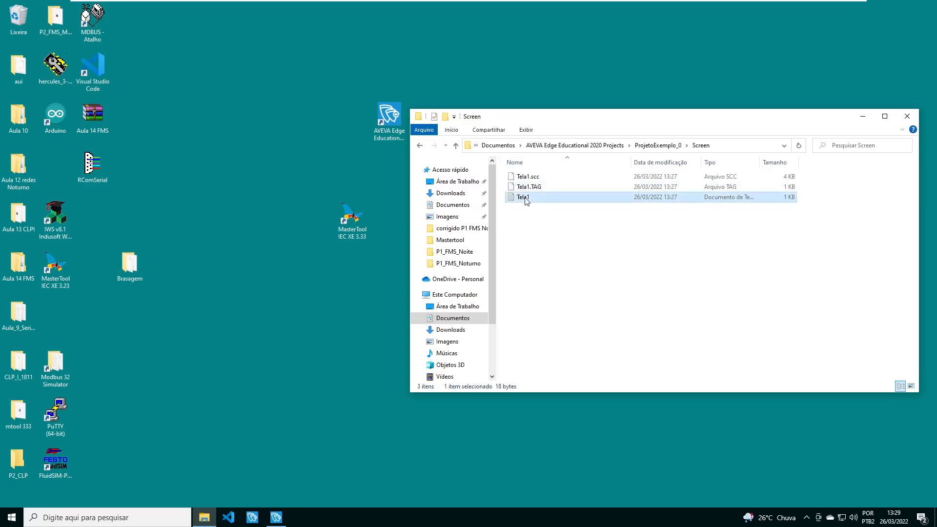
{"action": "double_click", "coordinate": [525, 198]}
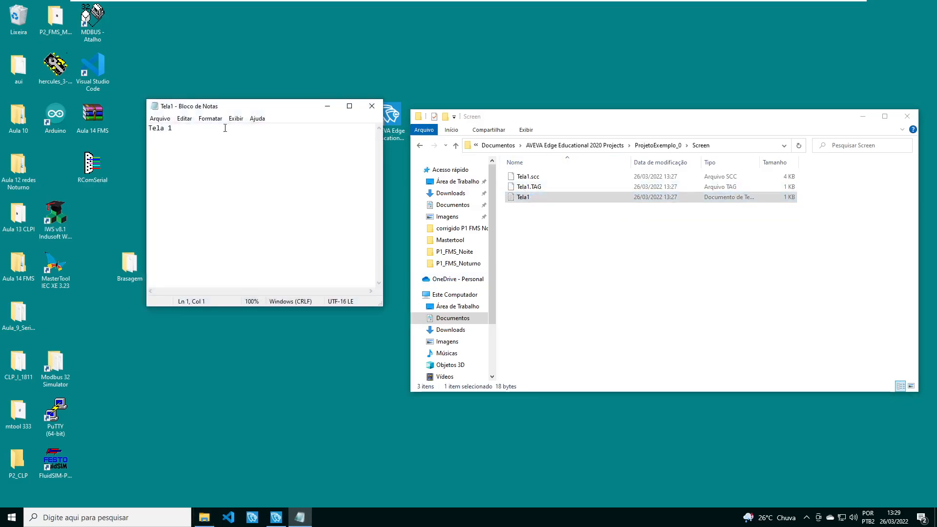
{"action": "left_click", "coordinate": [372, 106]}
{"action": "left_click", "coordinate": [531, 187]}
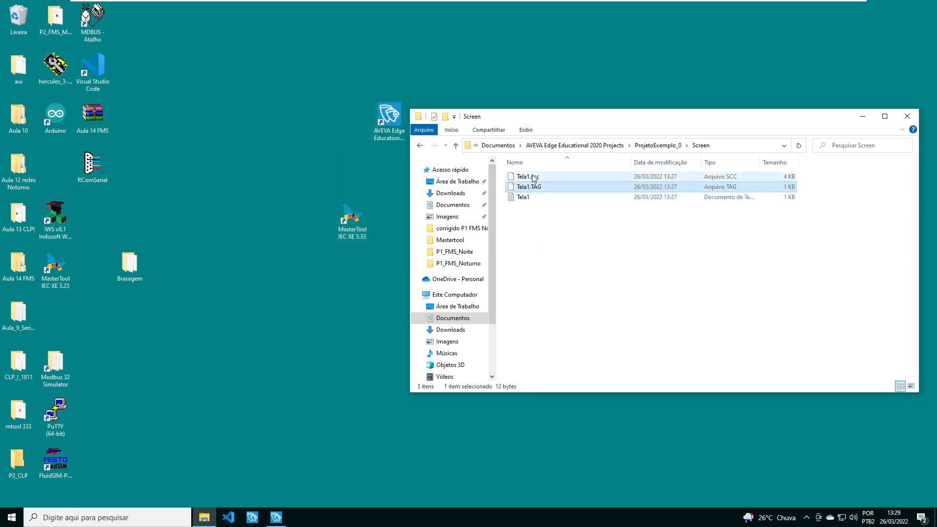
{"action": "key", "text": "Up"}
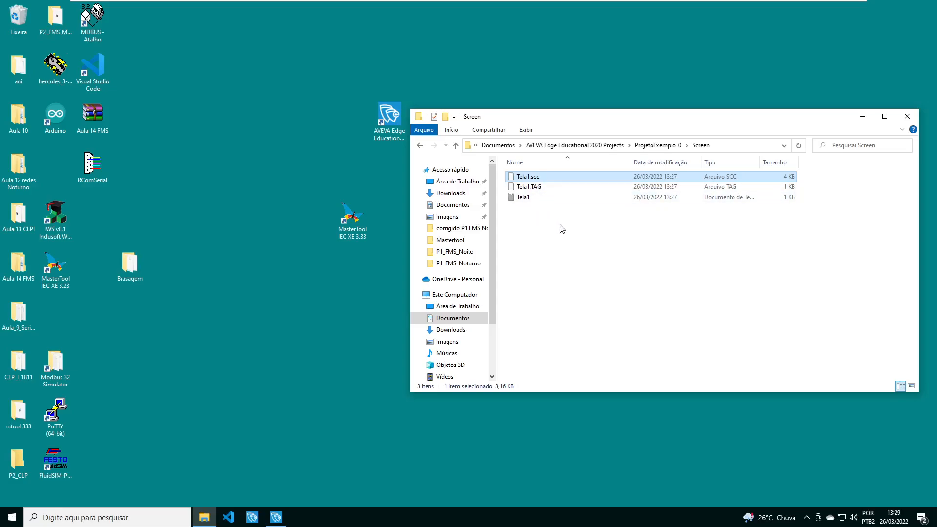
Duplicate the three Tela1 files within the Screen folder and delete the copies
{"action": "left_click_drag", "start_coordinate": [541, 225], "coordinate": [523, 174]}
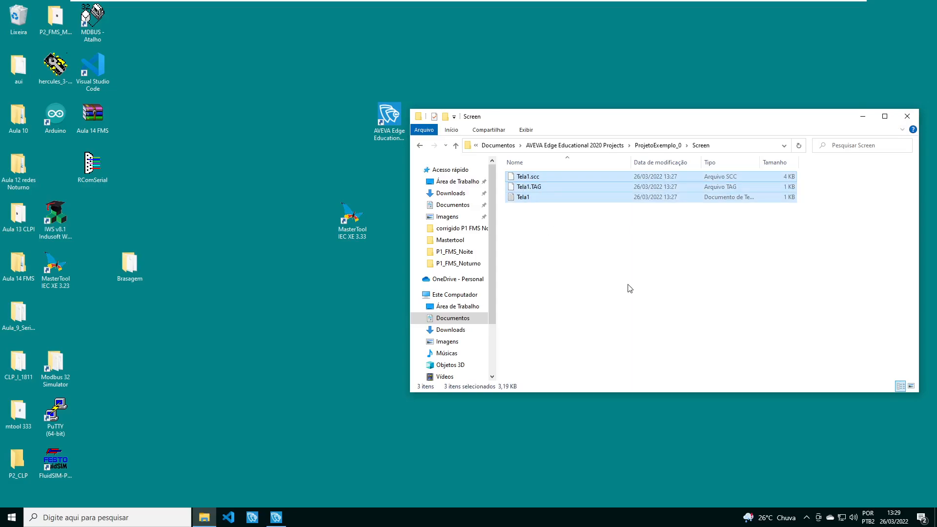
{"action": "key", "text": "ctrl+v"}
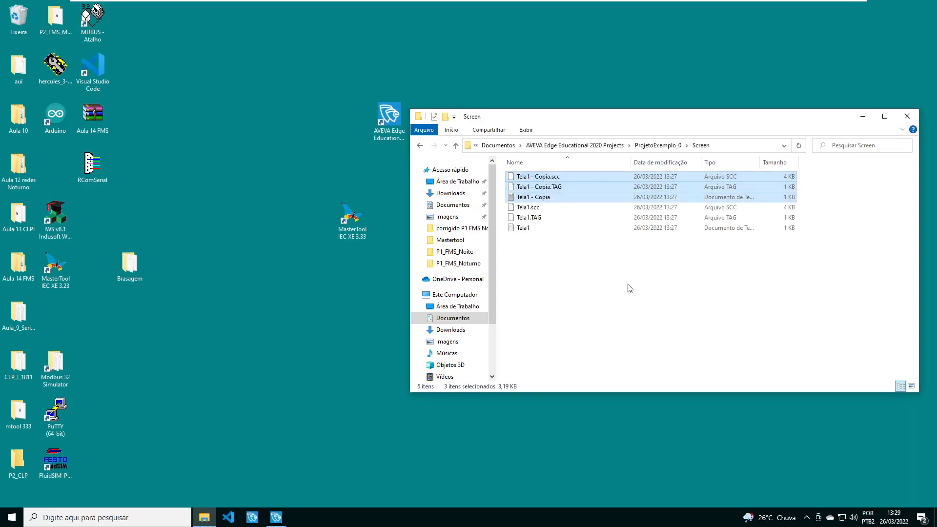
{"action": "key", "text": "Delete"}
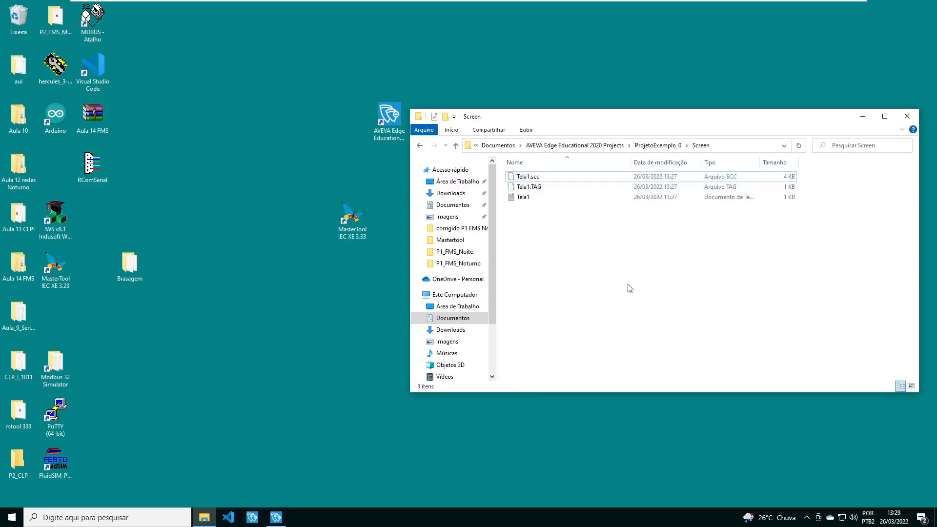
Close the Screen folder window, return to AVEVA Edge, and open screen Tela1 from the project's Screens folder
{"action": "left_click", "coordinate": [907, 116]}
{"action": "left_click", "coordinate": [276, 520]}
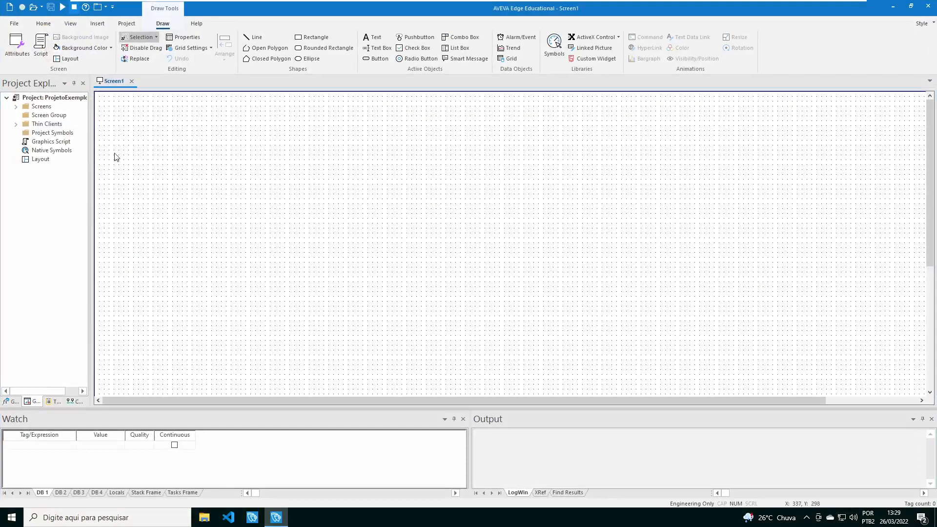
{"action": "double_click", "coordinate": [43, 107]}
{"action": "double_click", "coordinate": [47, 116]}
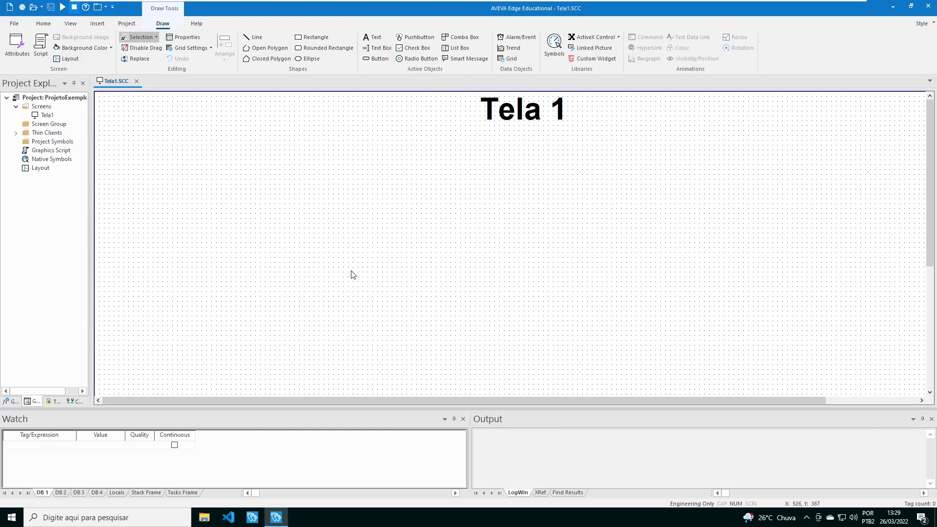
Set Tela1 as the project's startup screen and close its editor
{"action": "left_click", "coordinate": [48, 117]}
{"action": "right_click", "coordinate": [47, 117]}
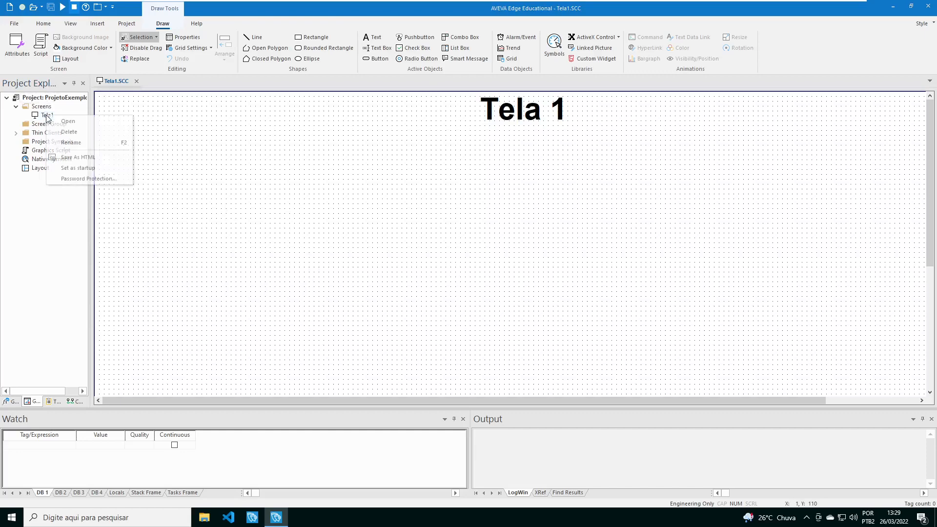
{"action": "left_click", "coordinate": [76, 168]}
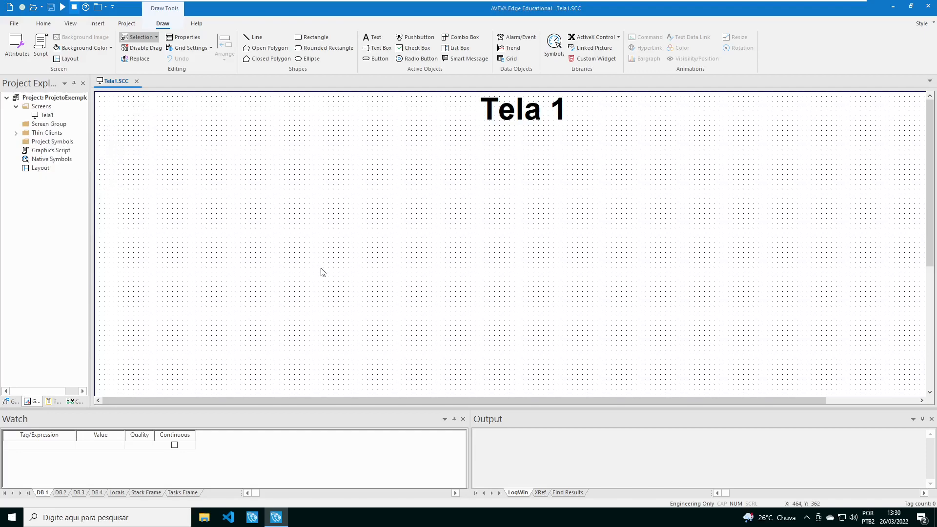
{"action": "left_click", "coordinate": [138, 81]}
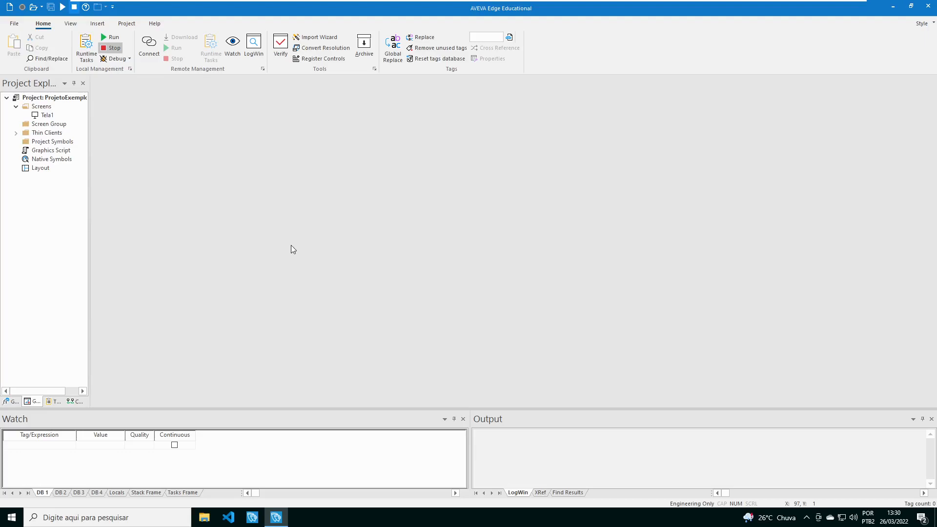
Run the project locally, move the CEView Emulation window clear of the main window's commands, and stop the runtime
{"action": "left_click", "coordinate": [110, 38]}
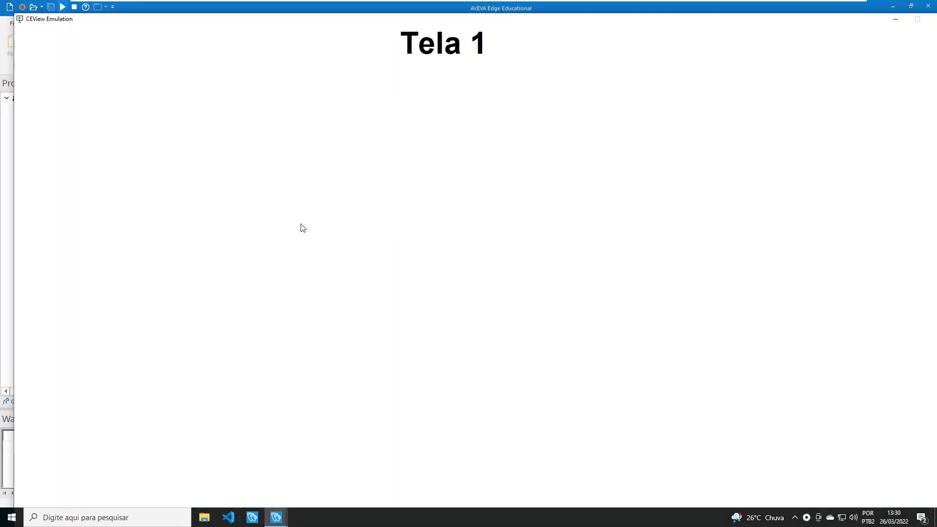
{"action": "left_click_drag", "start_coordinate": [174, 19], "coordinate": [310, 130]}
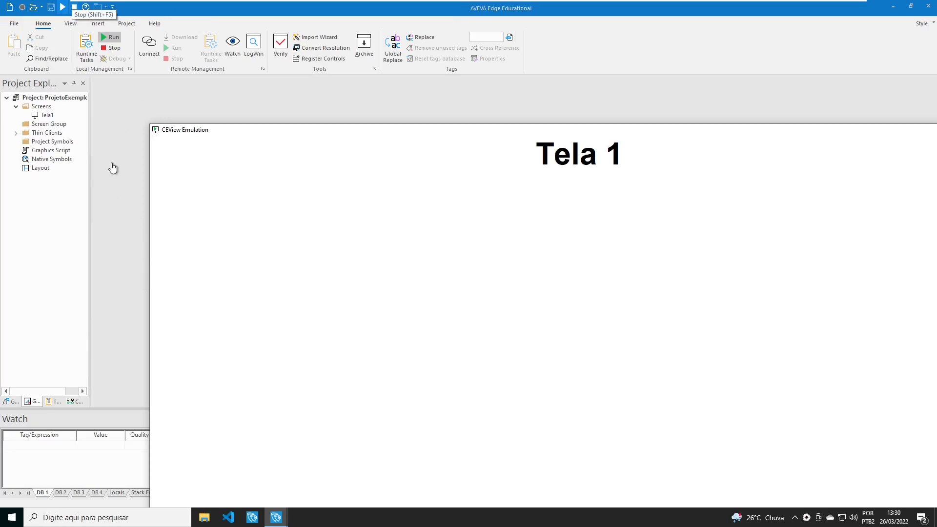
{"action": "left_click", "coordinate": [176, 87]}
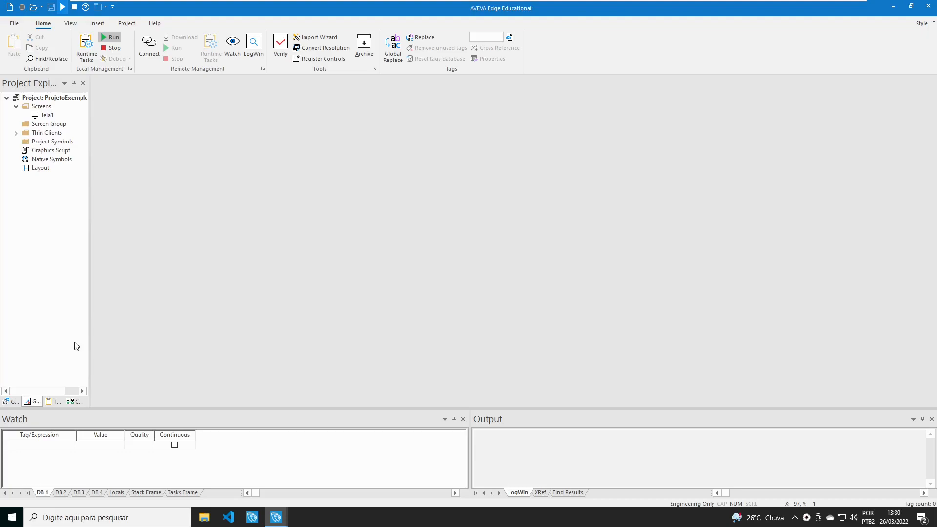
{"action": "left_click", "coordinate": [75, 7]}
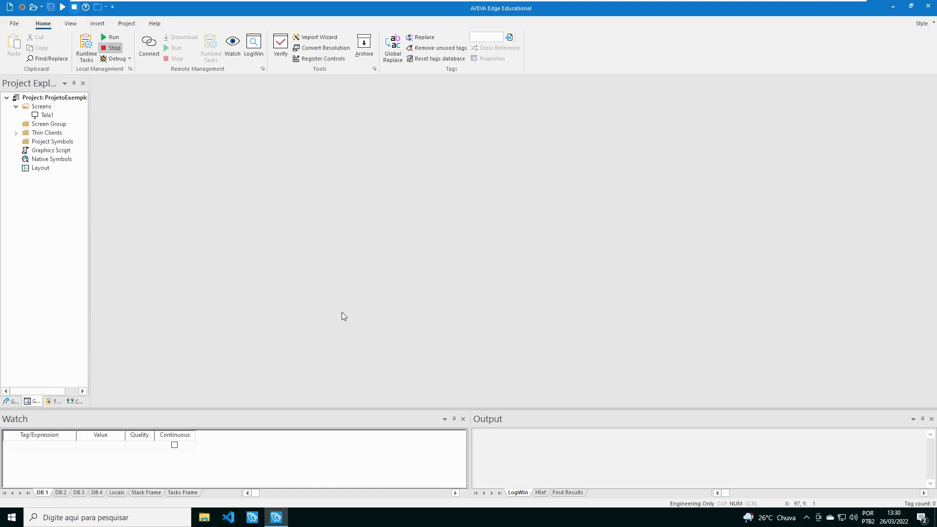
Reopen Tela1 for editing, run the project again with the screen open, and stop the runtime
{"action": "double_click", "coordinate": [46, 115]}
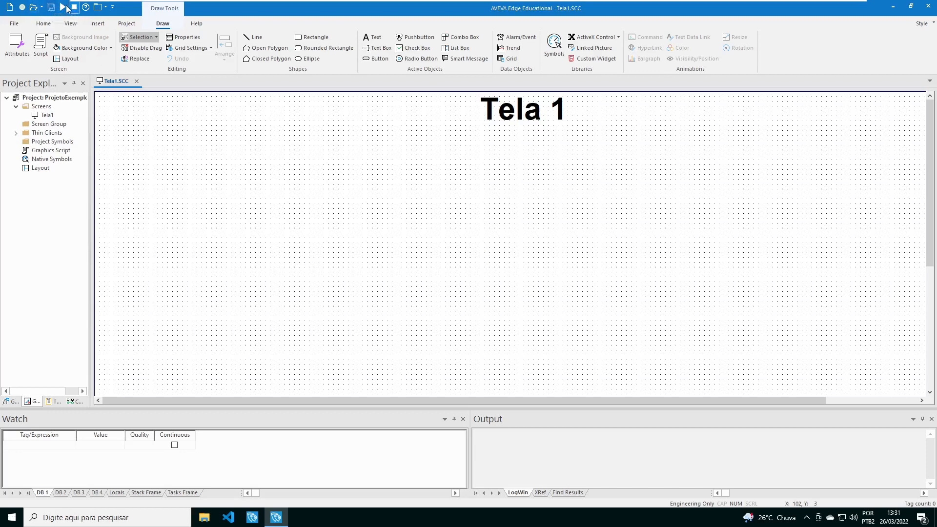
{"action": "left_click", "coordinate": [62, 8]}
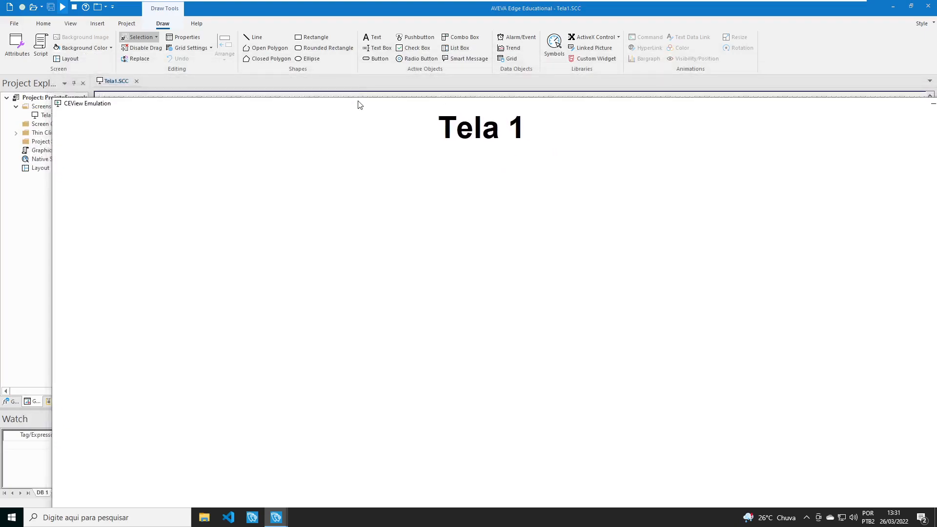
{"action": "left_click", "coordinate": [74, 7]}
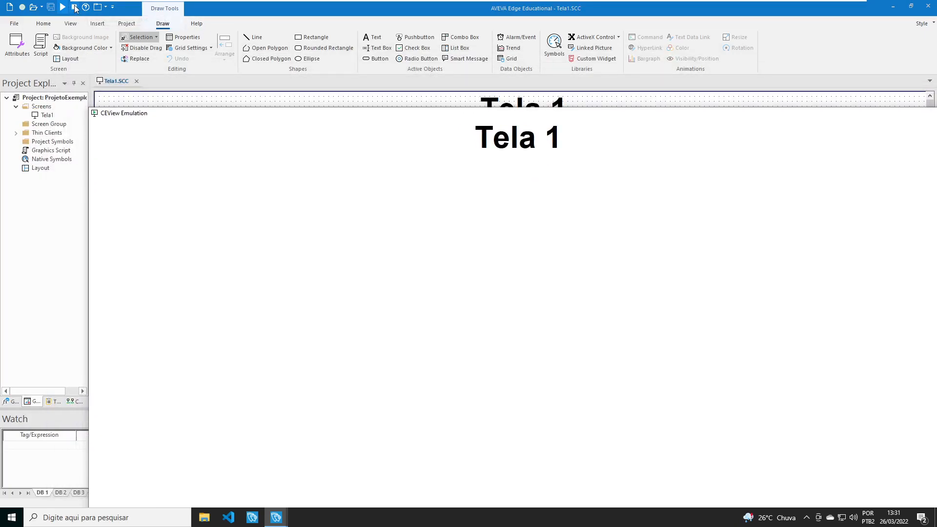